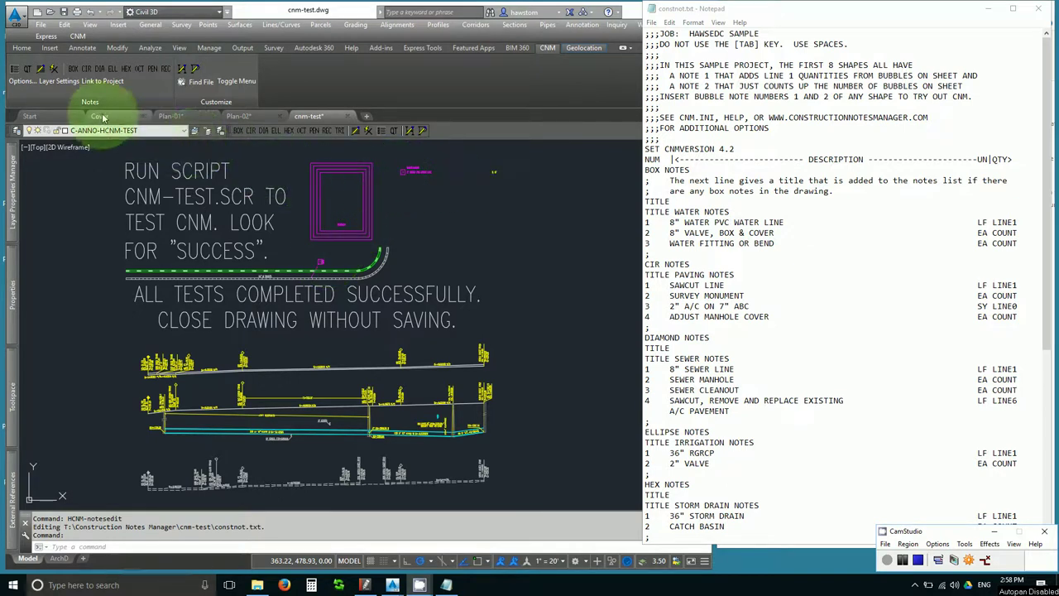
Close the project notes file and show the Desktop folder containing the plan drawings in File Explorer
mouse_move(103, 118)
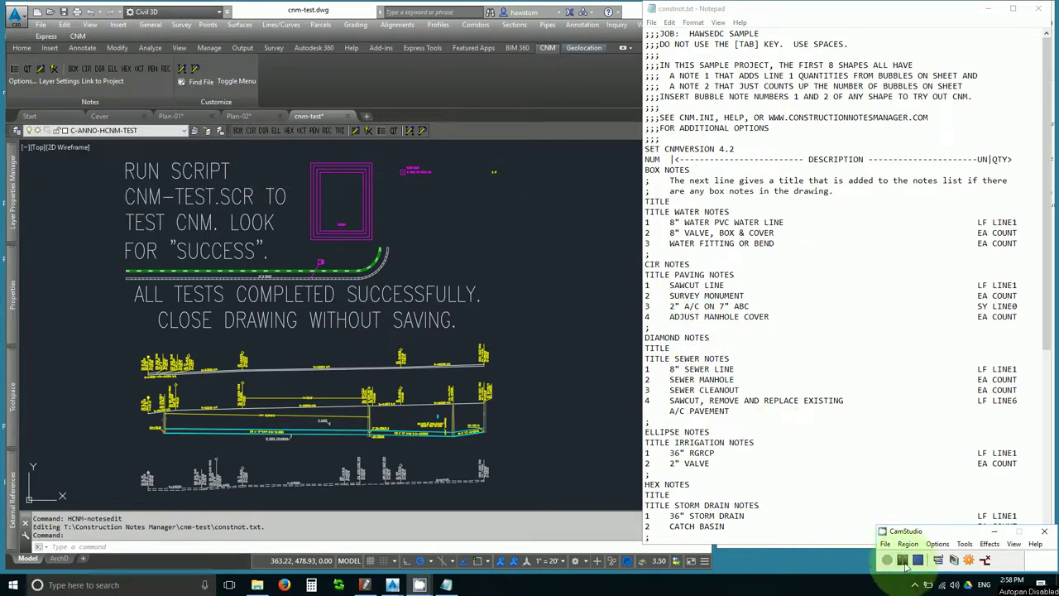
key(alt+F4)
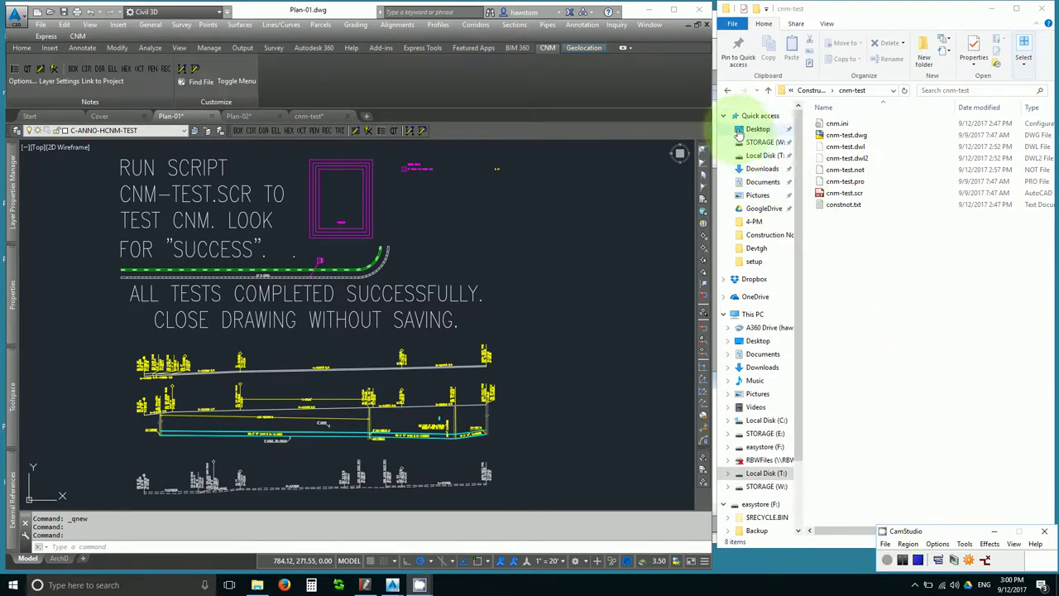
click(739, 135)
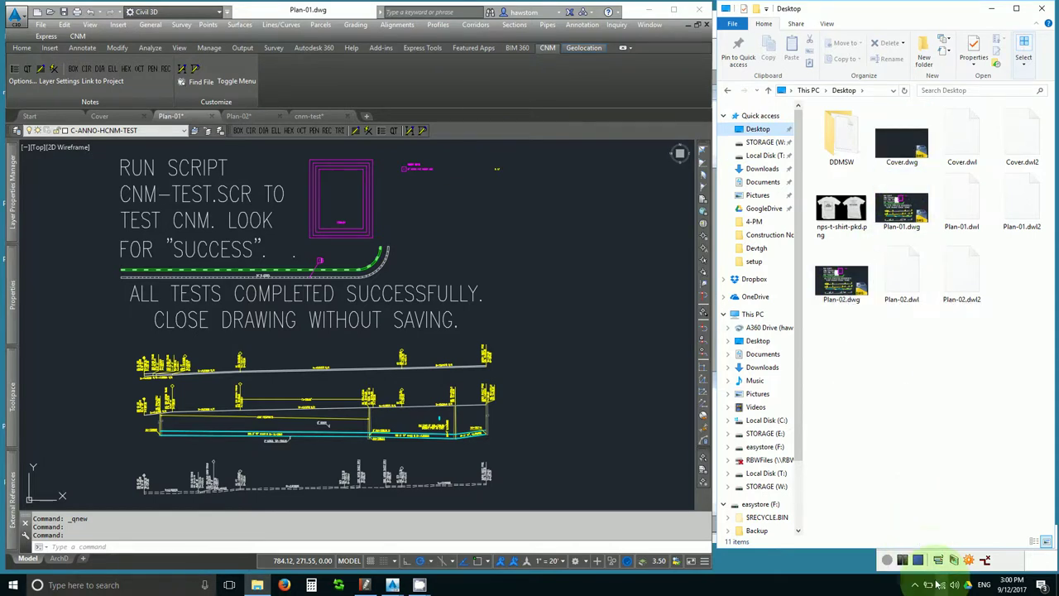
click(910, 570)
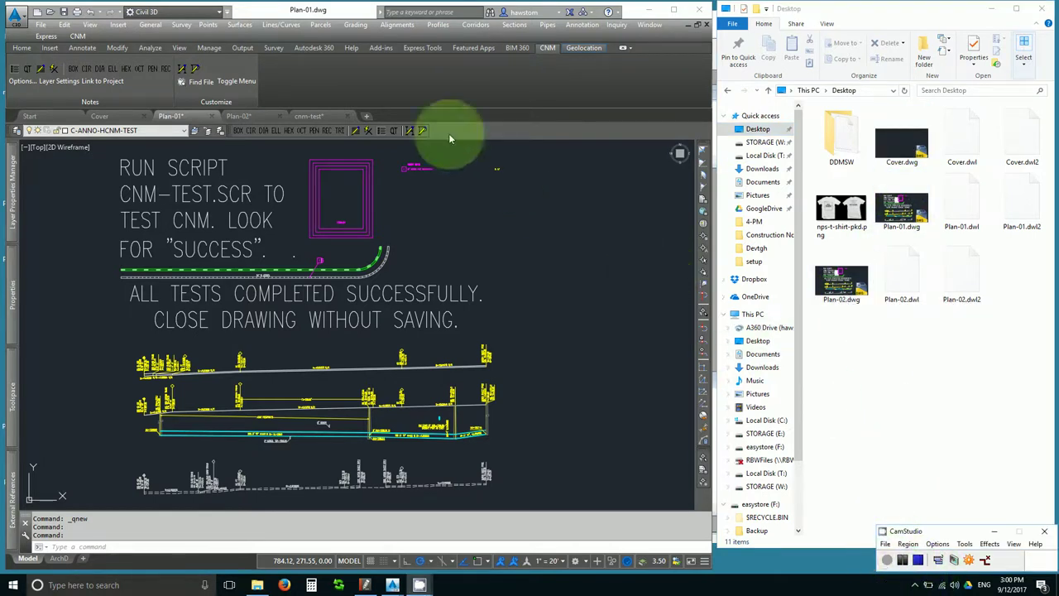
Open the project notes of the Plan-01 drawing for editing, accepting the new project folder and the copied cnm.ini settings
click(79, 37)
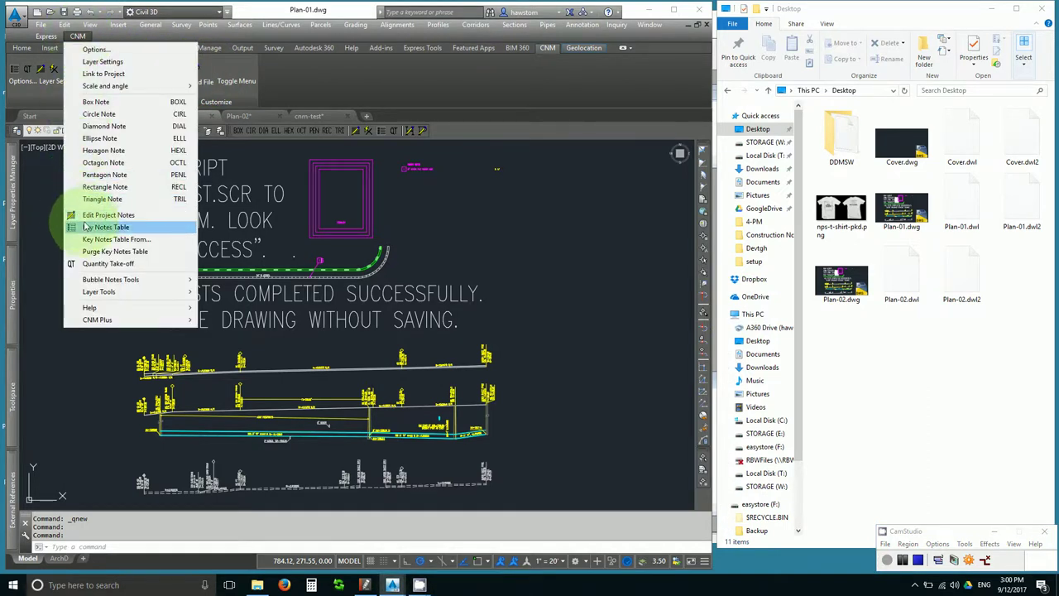
click(77, 37)
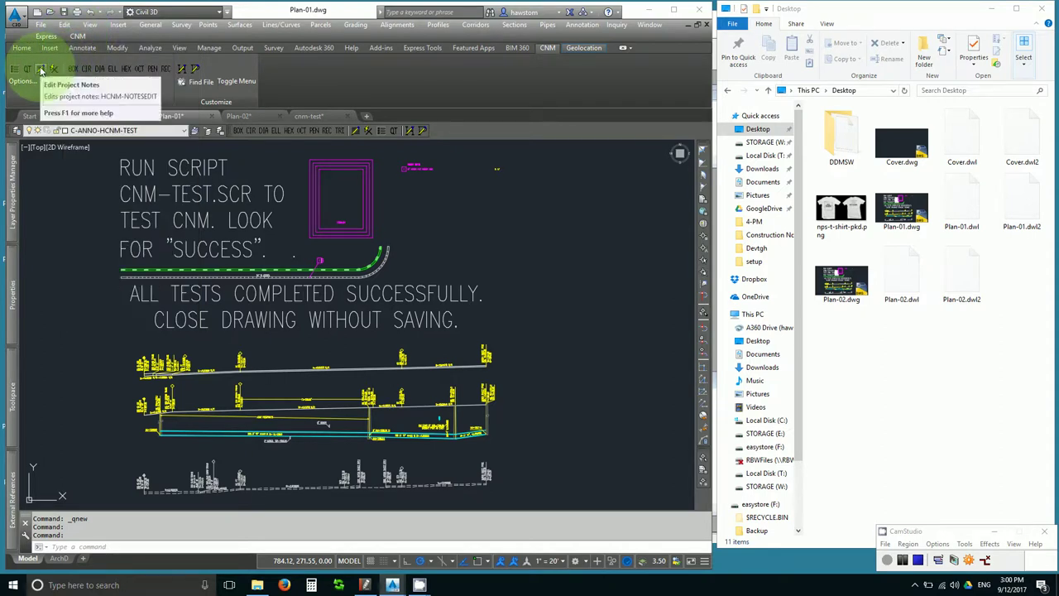
click(358, 132)
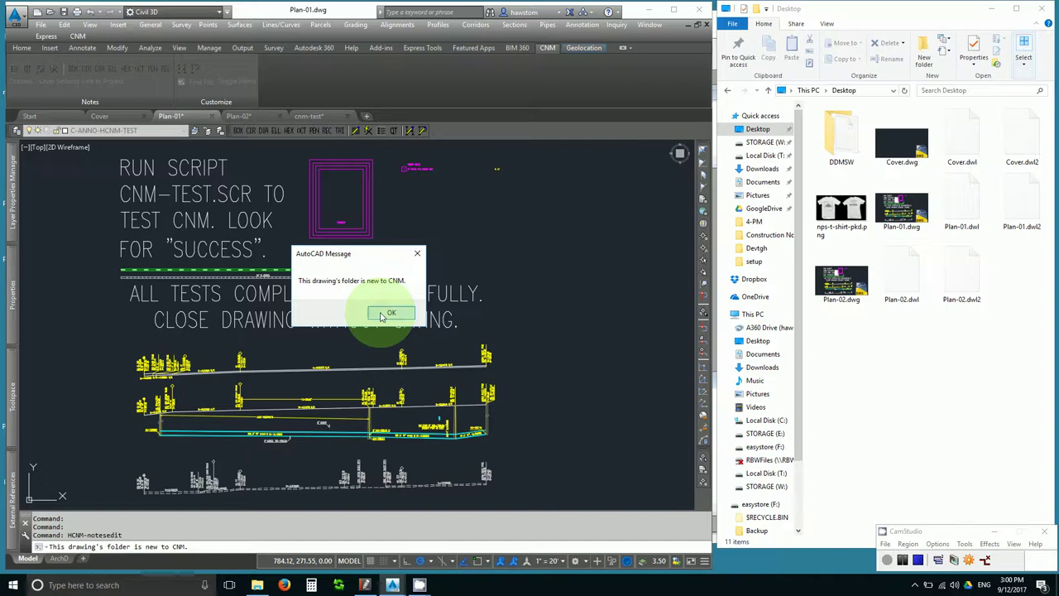
click(383, 315)
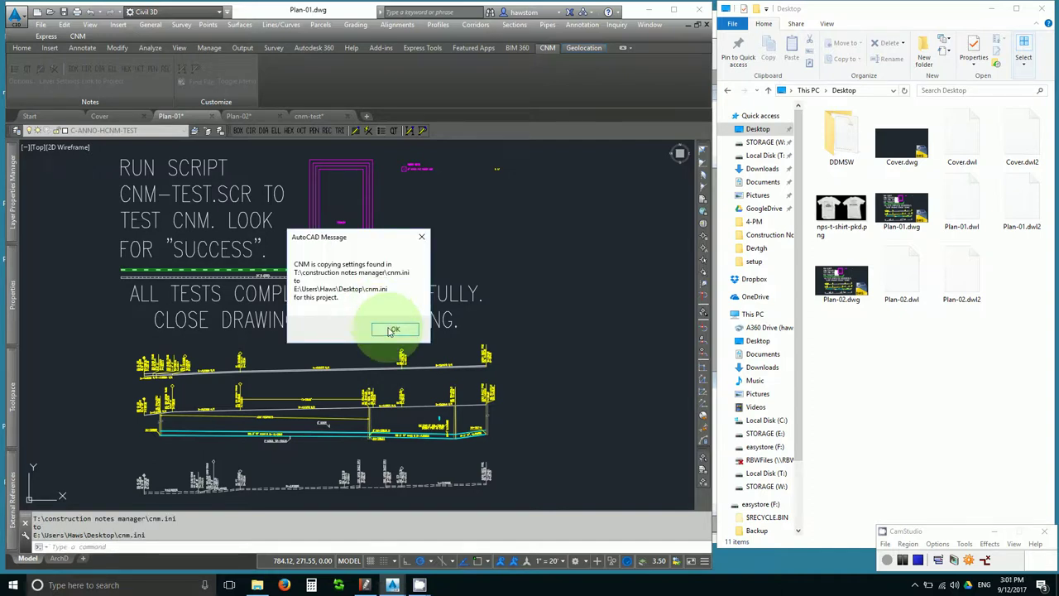
click(393, 329)
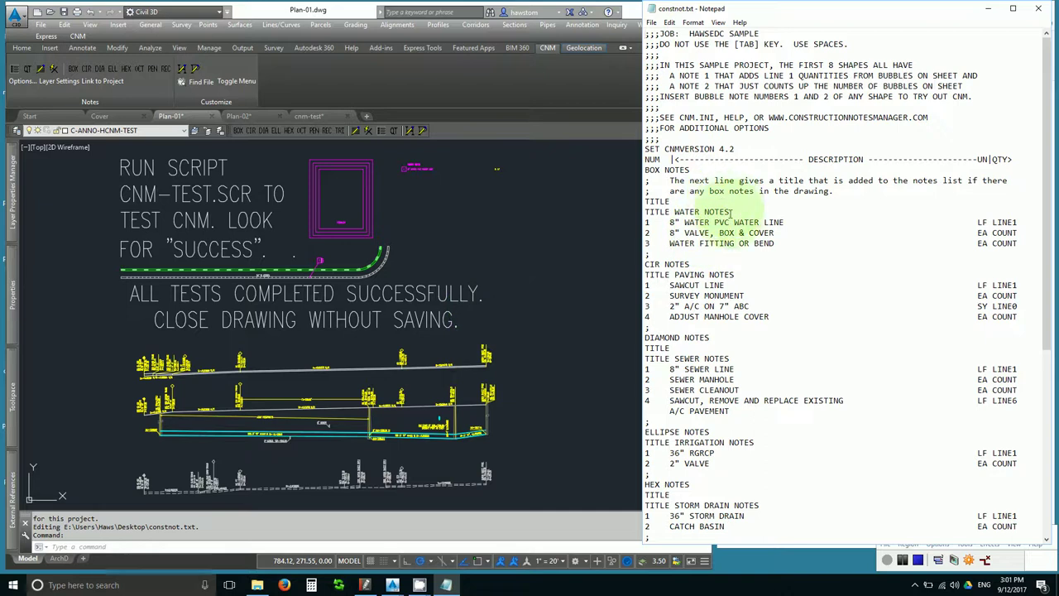
click(889, 562)
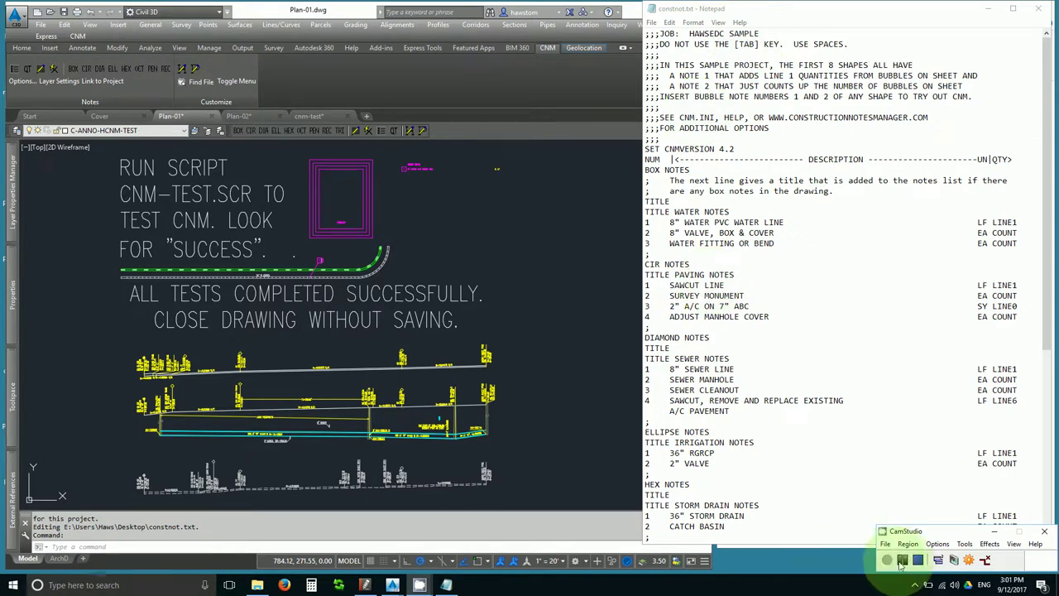
click(902, 560)
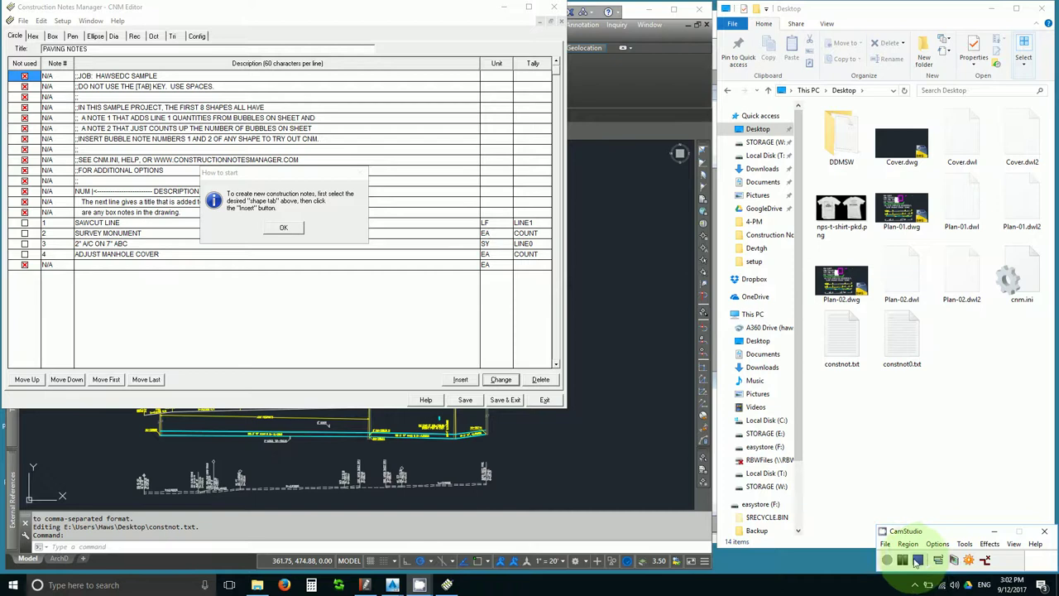
click(902, 560)
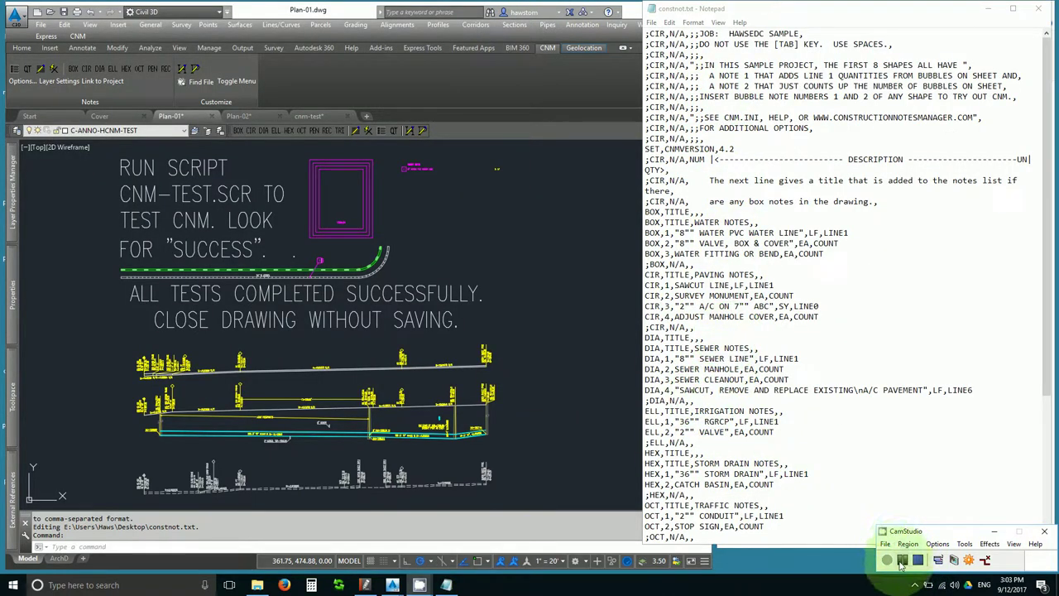
click(903, 560)
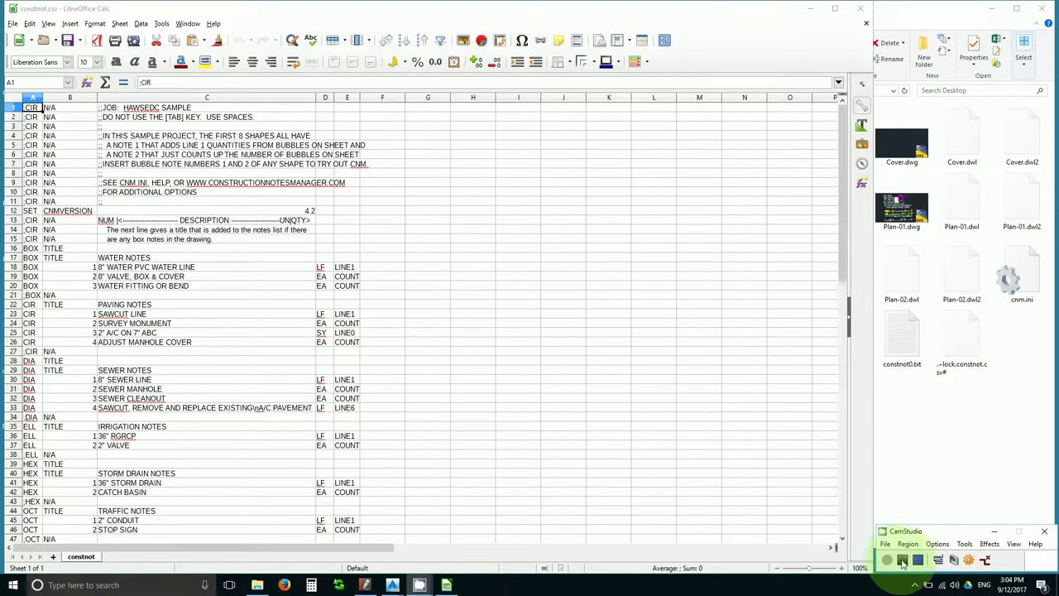
click(903, 561)
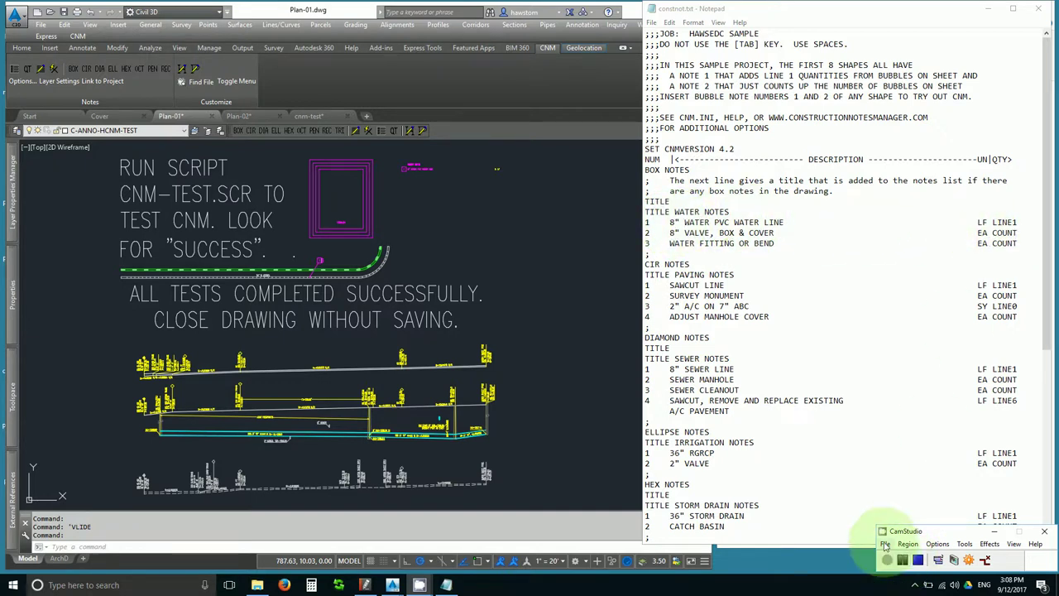
Examine the shape sections in constnot.txt and their note numbers, including the two-line diamond note 4
drag(646, 169, 647, 431)
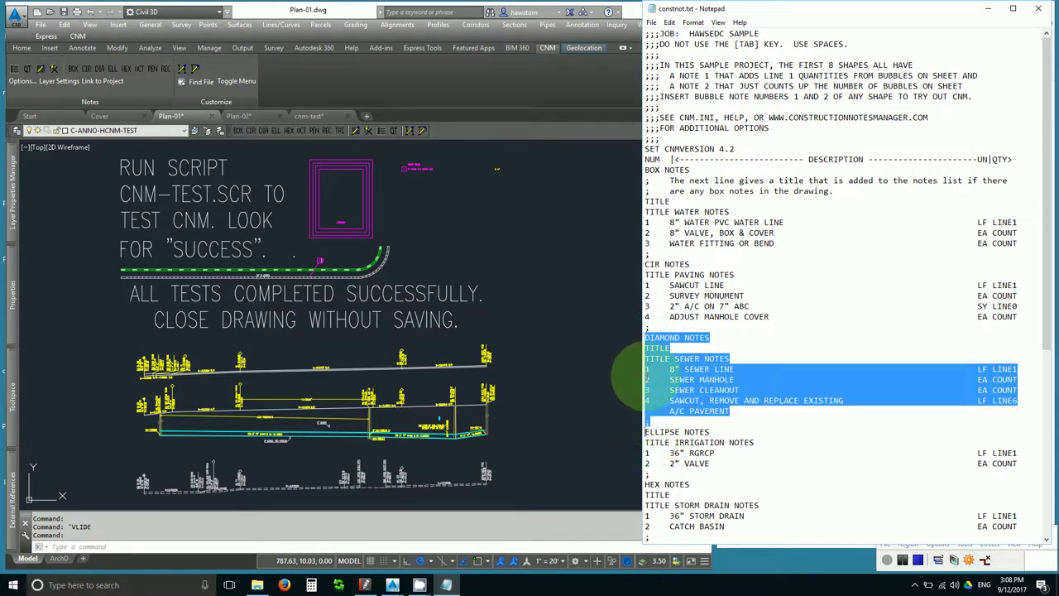
click(647, 222)
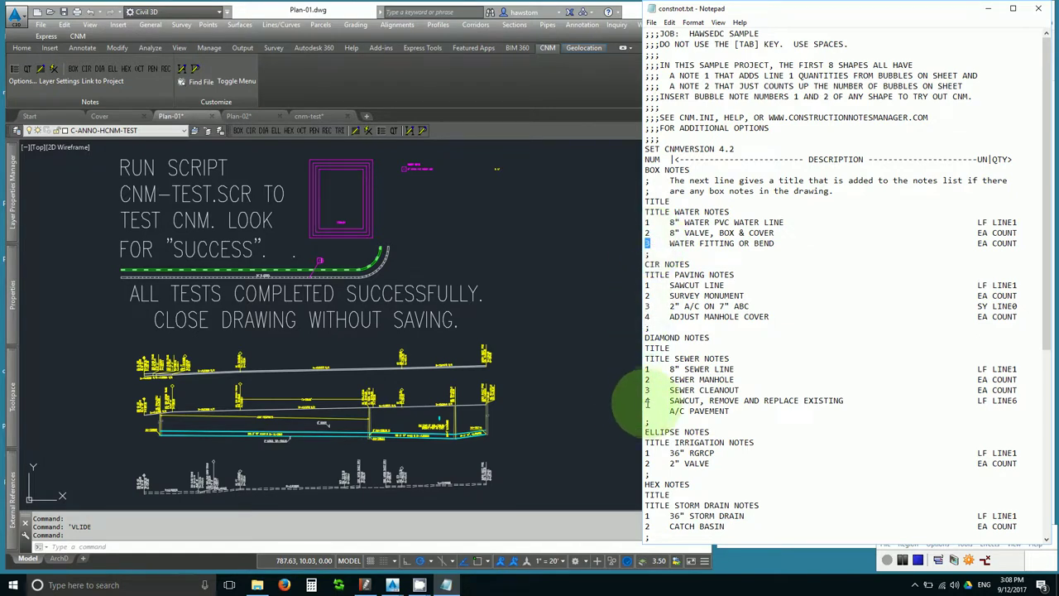
drag(647, 401, 645, 422)
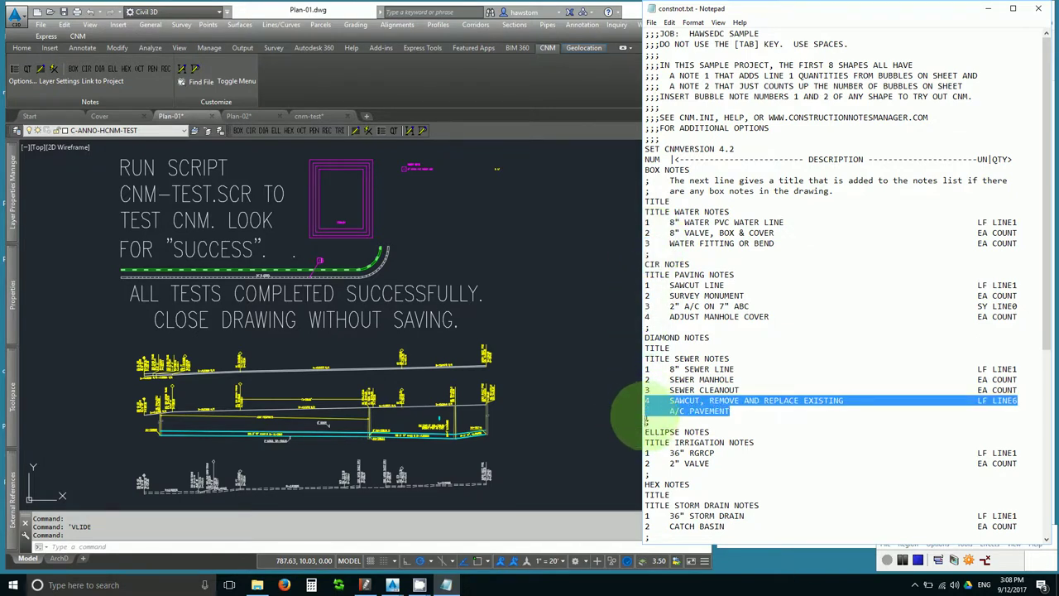
click(909, 568)
Examine the column layout of box note 1: the spacing after the number, description width, unit and quantity fields
drag(650, 222, 666, 222)
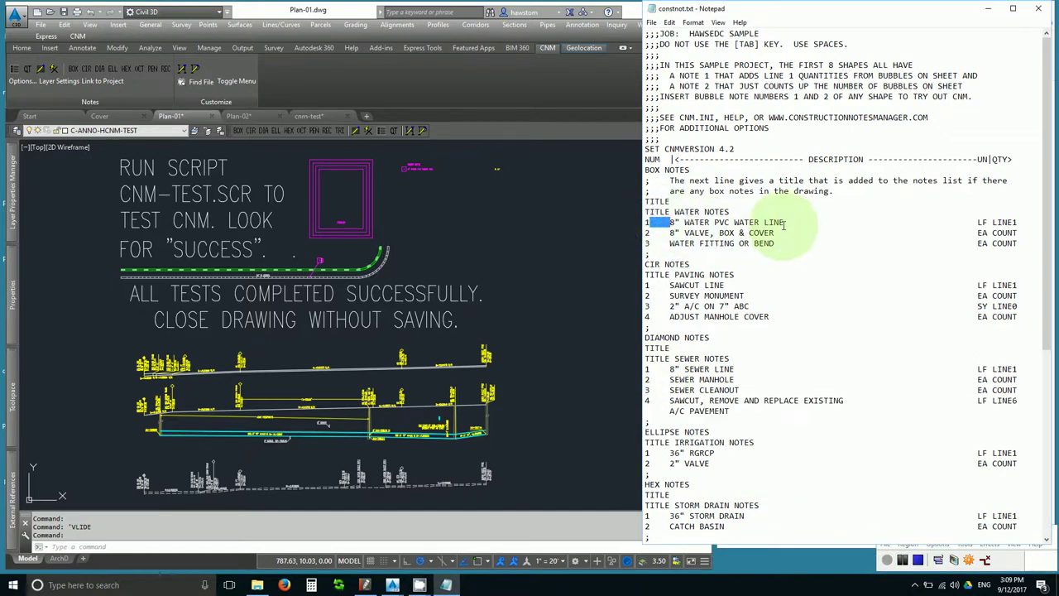
drag(787, 222, 968, 222)
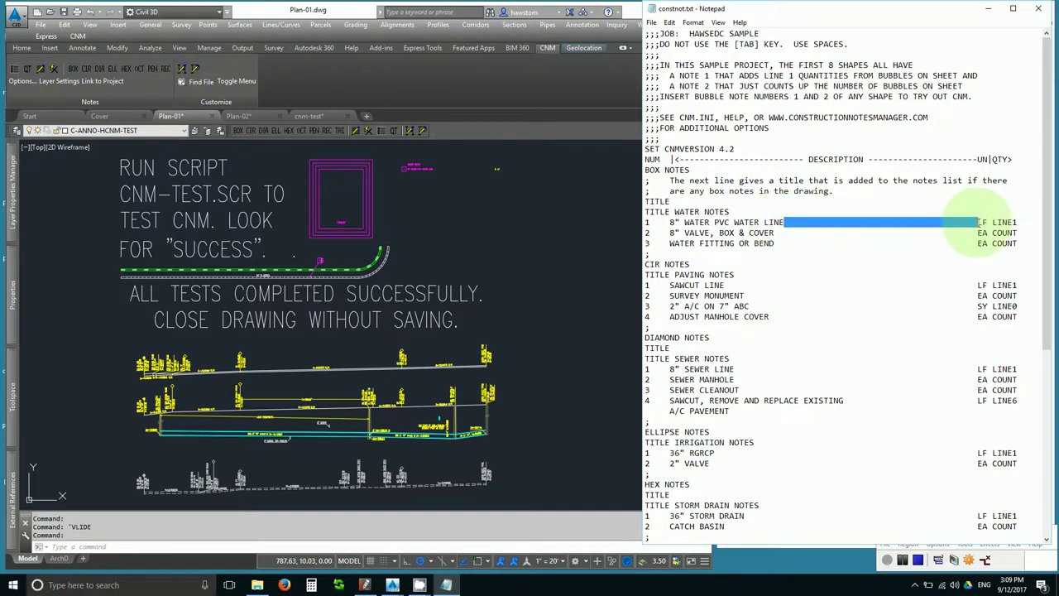
click(898, 538)
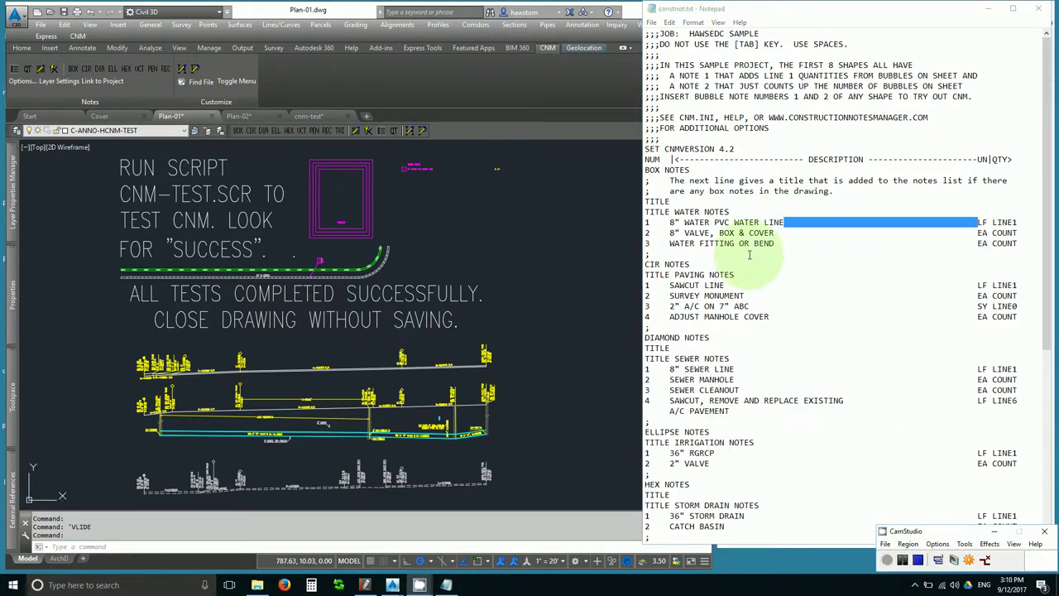
drag(672, 223, 973, 222)
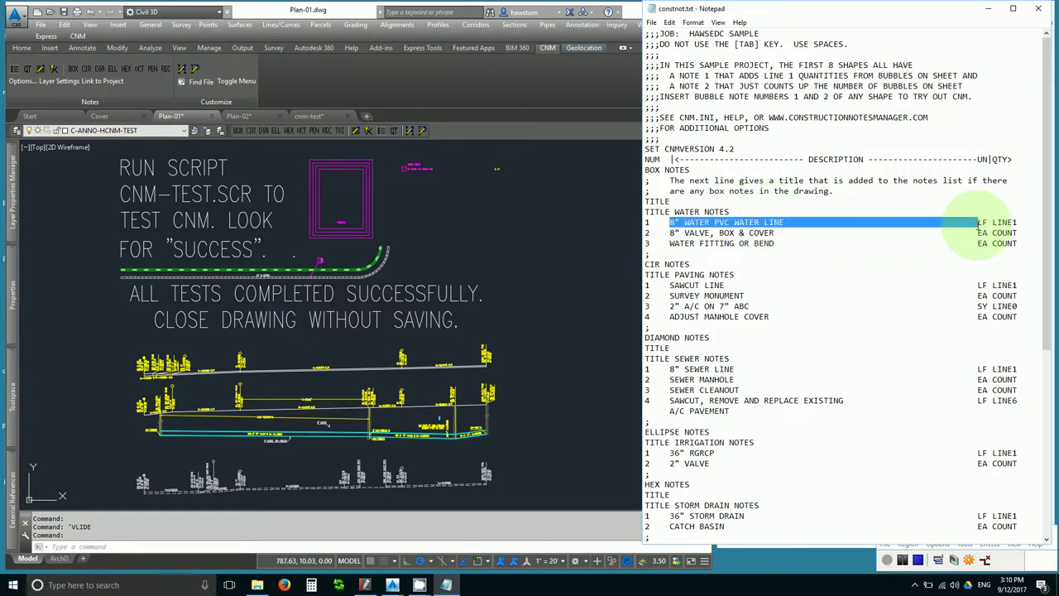
drag(974, 221, 979, 222)
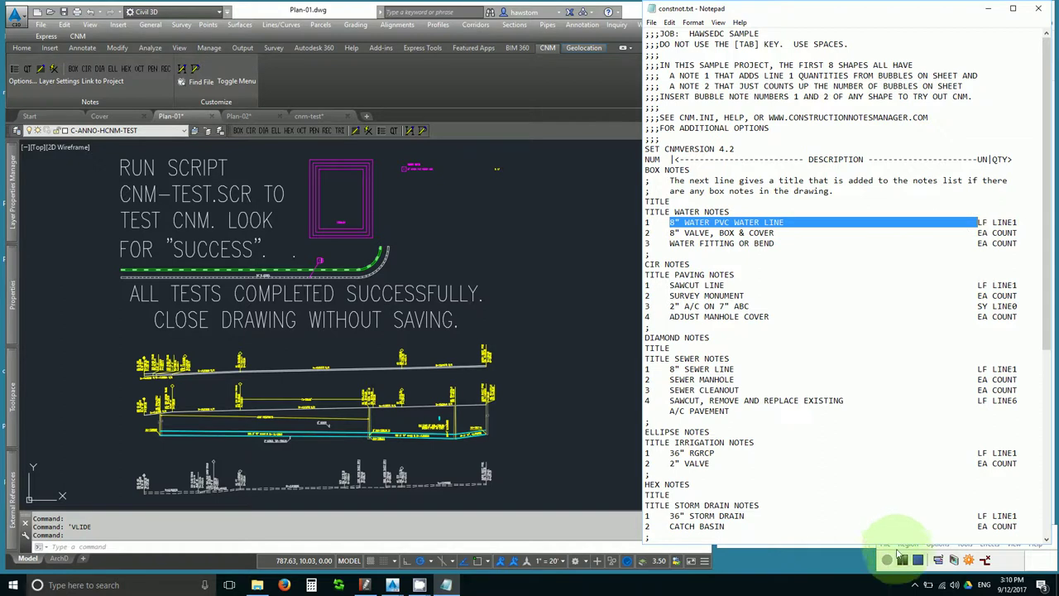
click(903, 561)
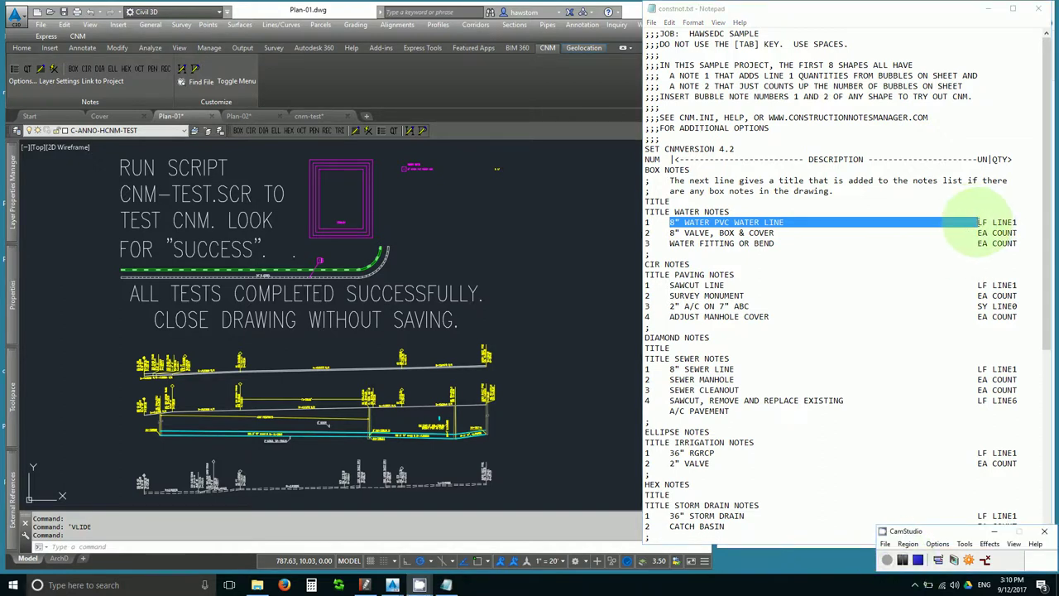
click(979, 222)
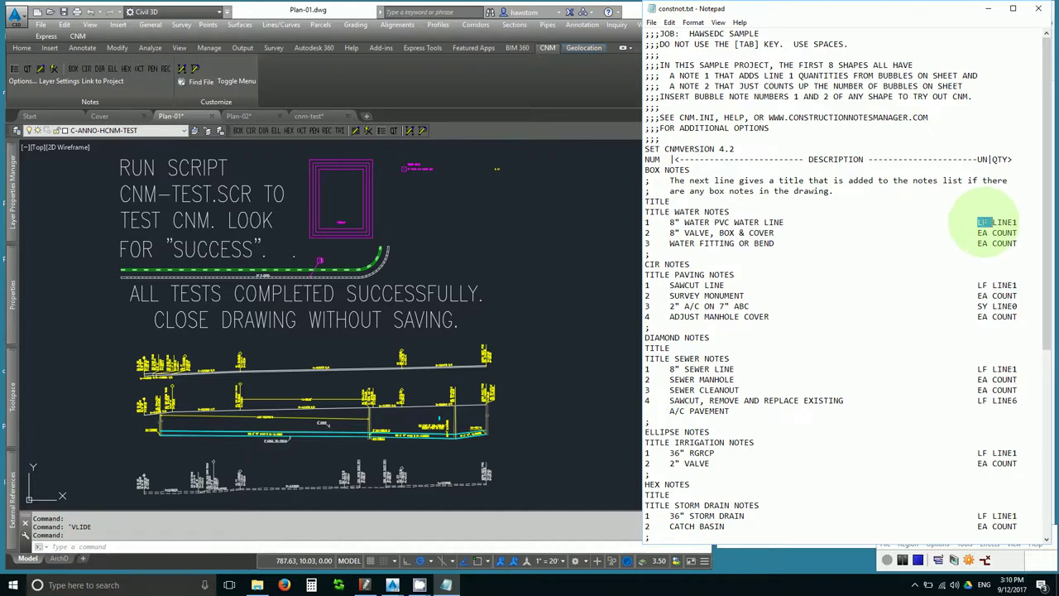
click(888, 562)
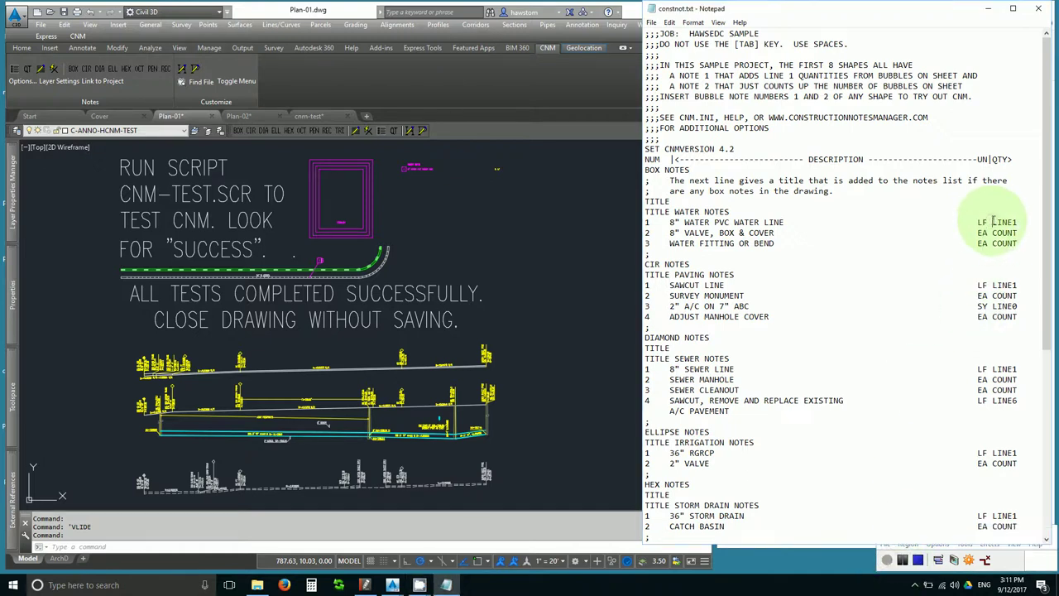
drag(992, 221, 1015, 222)
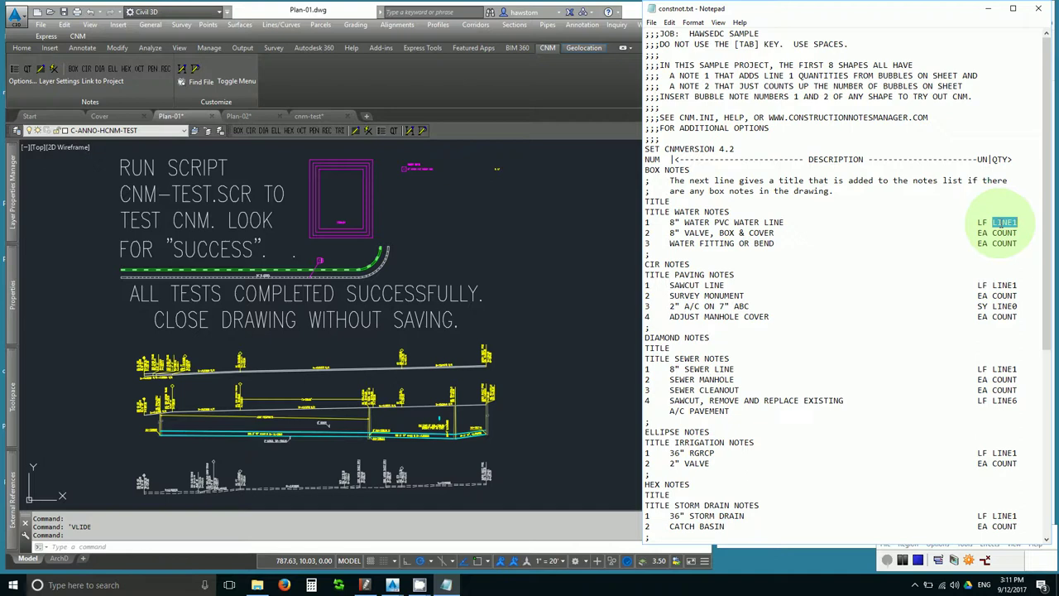
In the box note 1 bubble above the green line, set line 1 text to %%u250 LF and line 2 text to %%o30' R
click(435, 178)
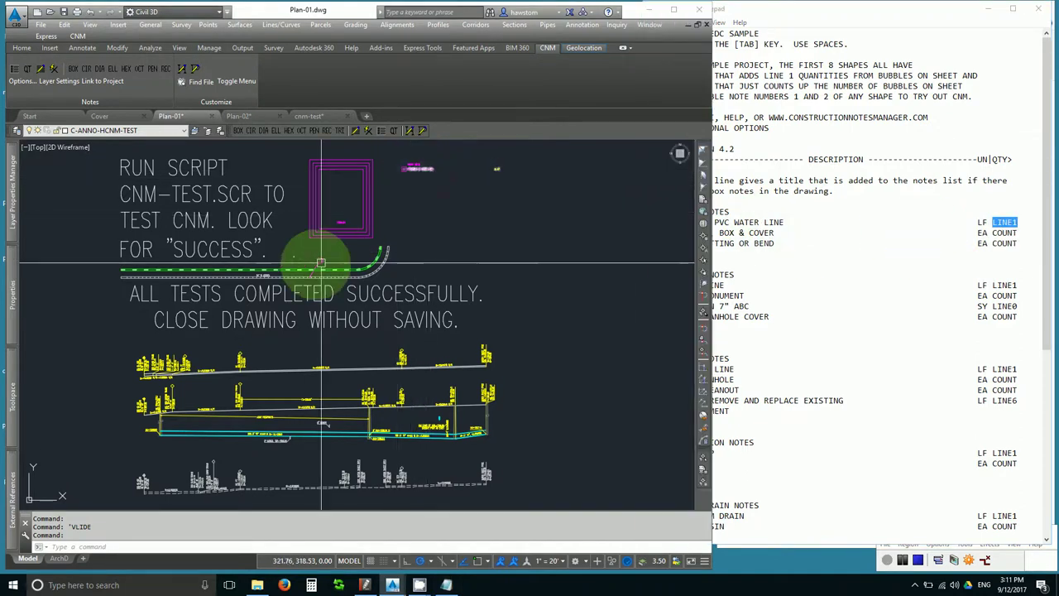
scroll(321, 263, up, 6)
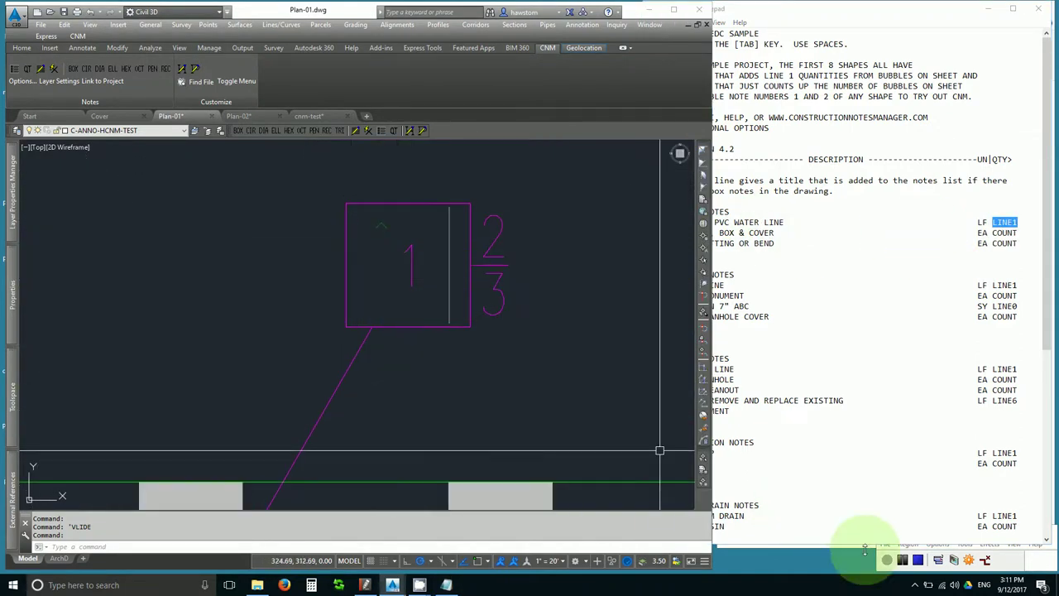
click(890, 551)
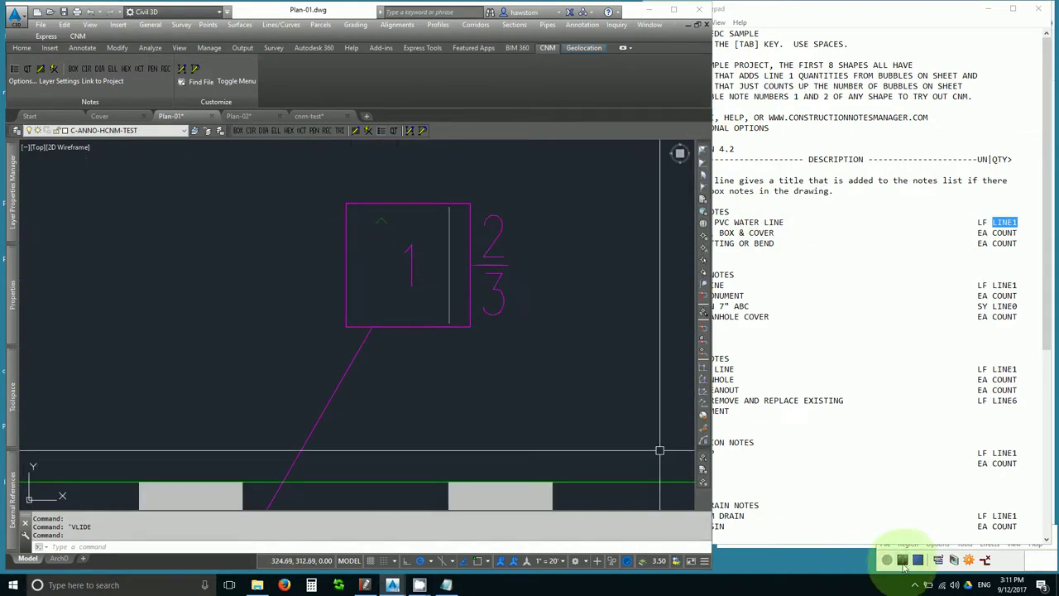
click(494, 244)
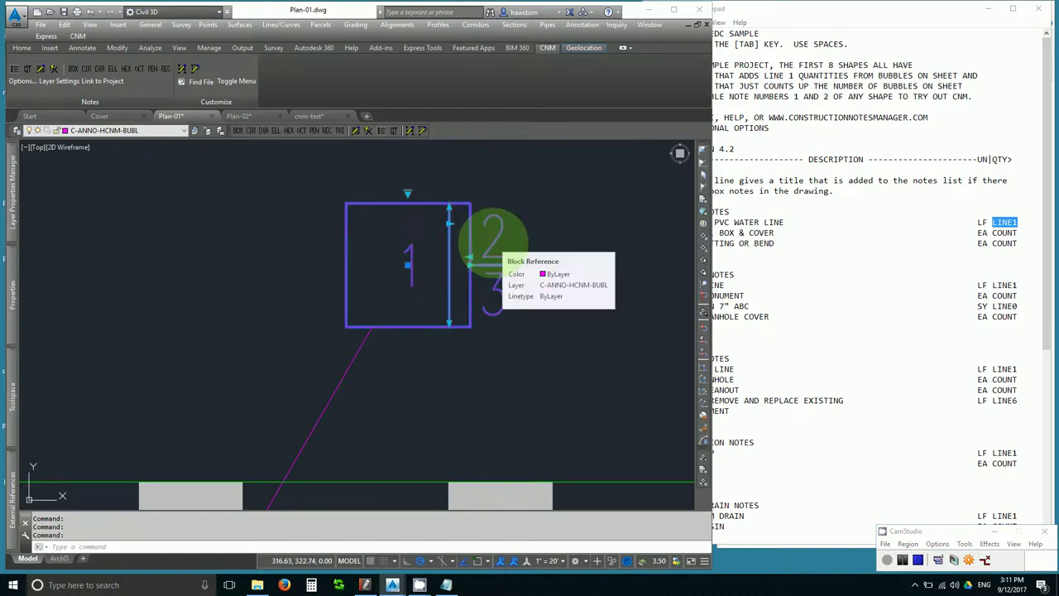
double_click(493, 244)
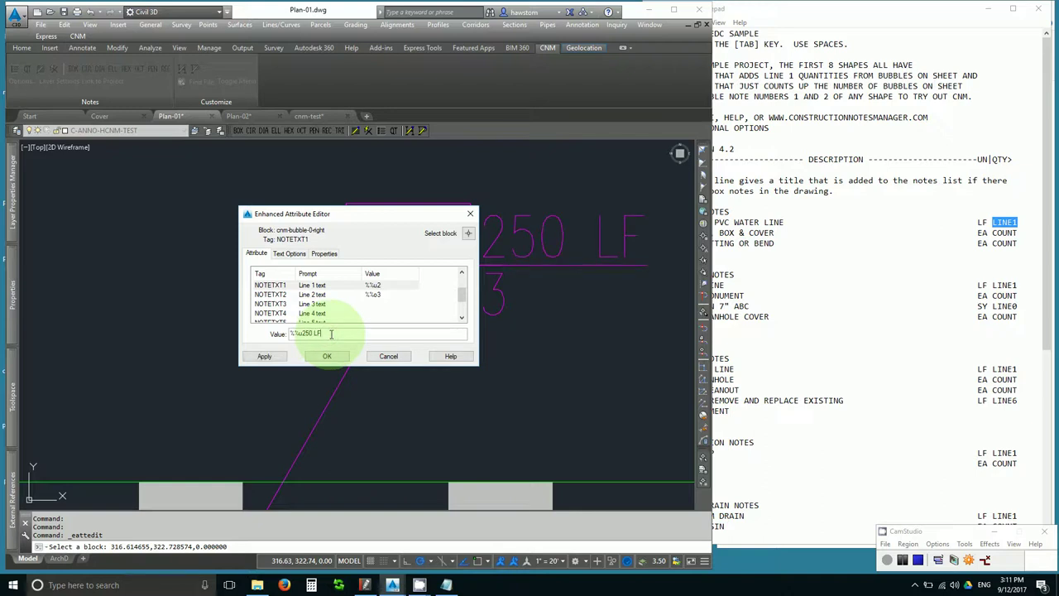
click(383, 296)
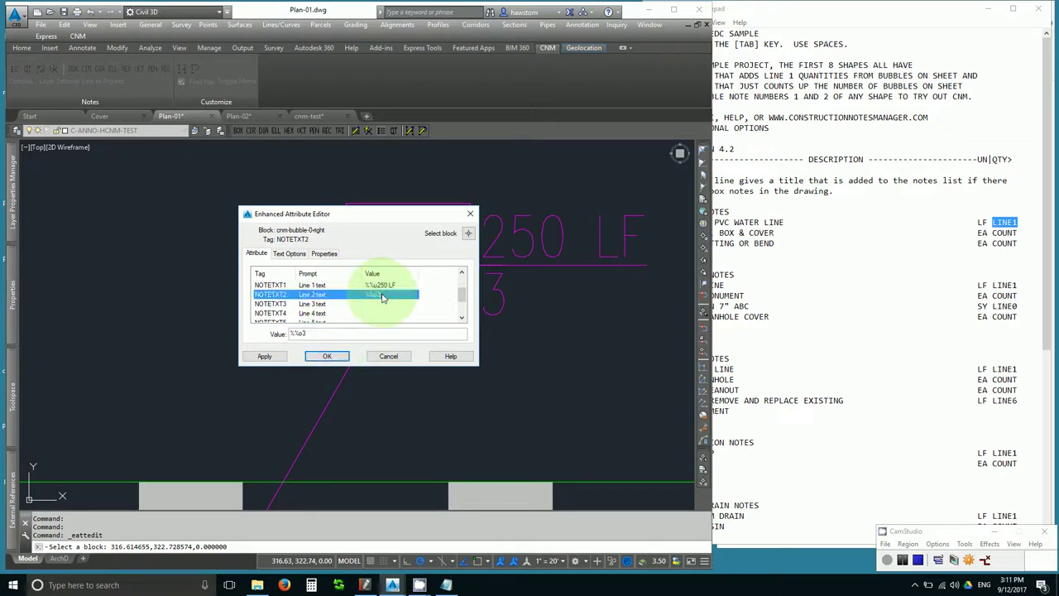
click(315, 333)
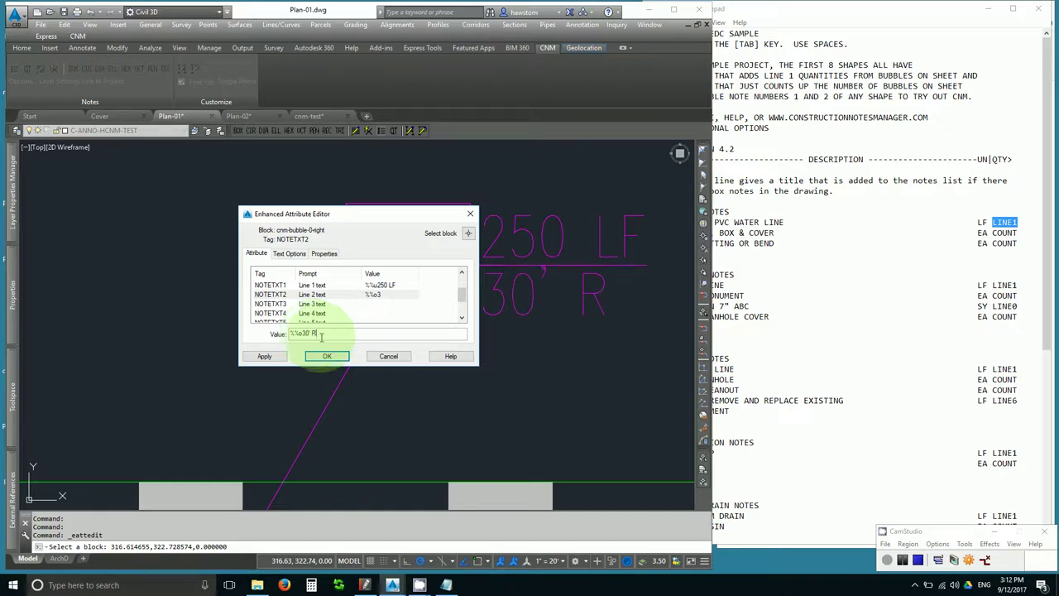
click(328, 355)
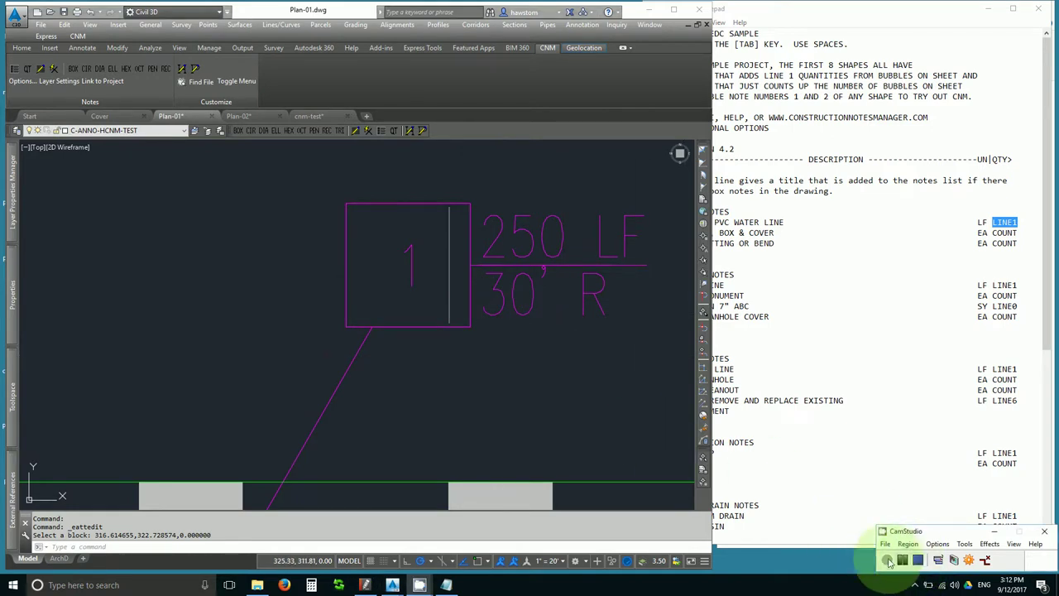
click(597, 240)
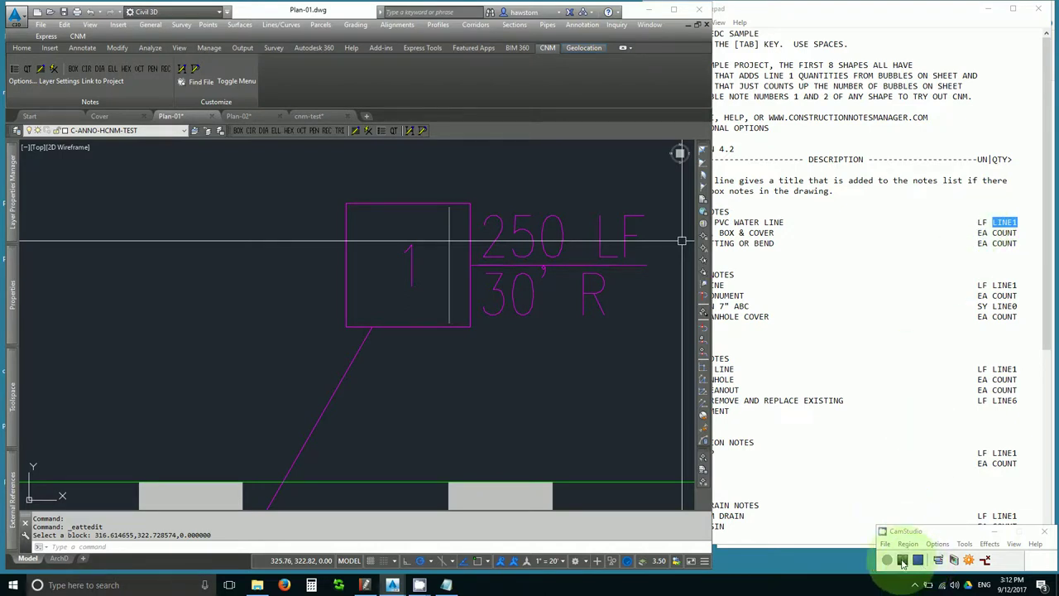
Examine the quantity of water note 1 in the drawing's notes list and the unit and quantity fields in constnot.txt
click(902, 561)
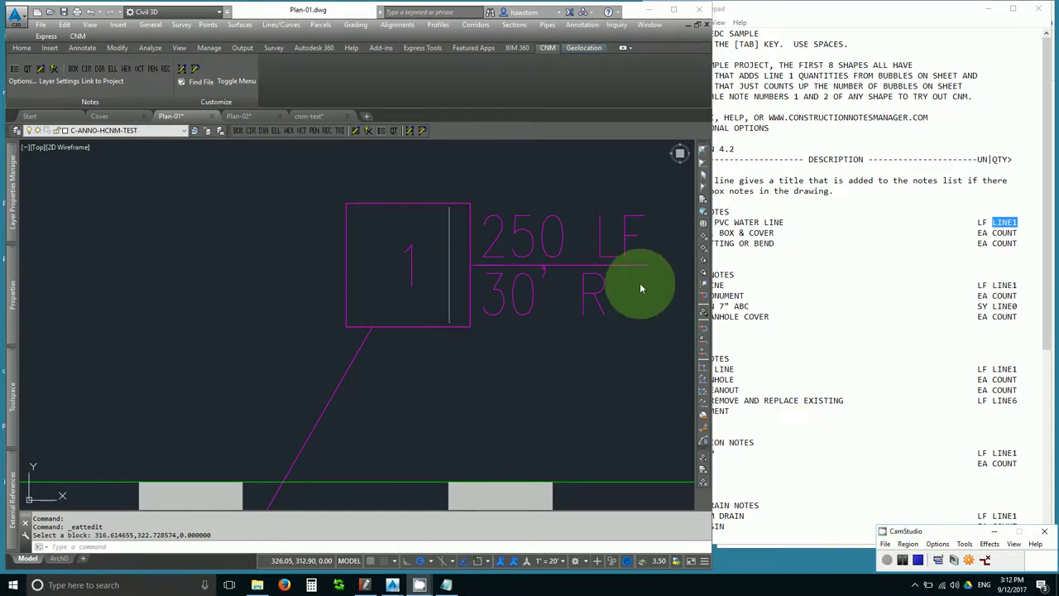
scroll(324, 361, down, 8)
scroll(325, 361, down, 3)
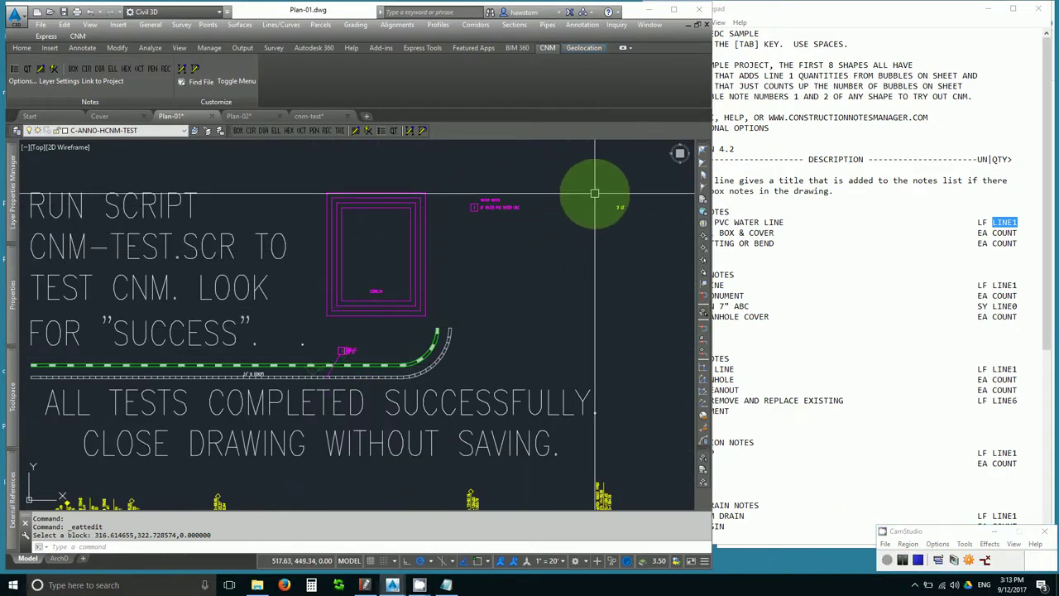
scroll(610, 201, up, 8)
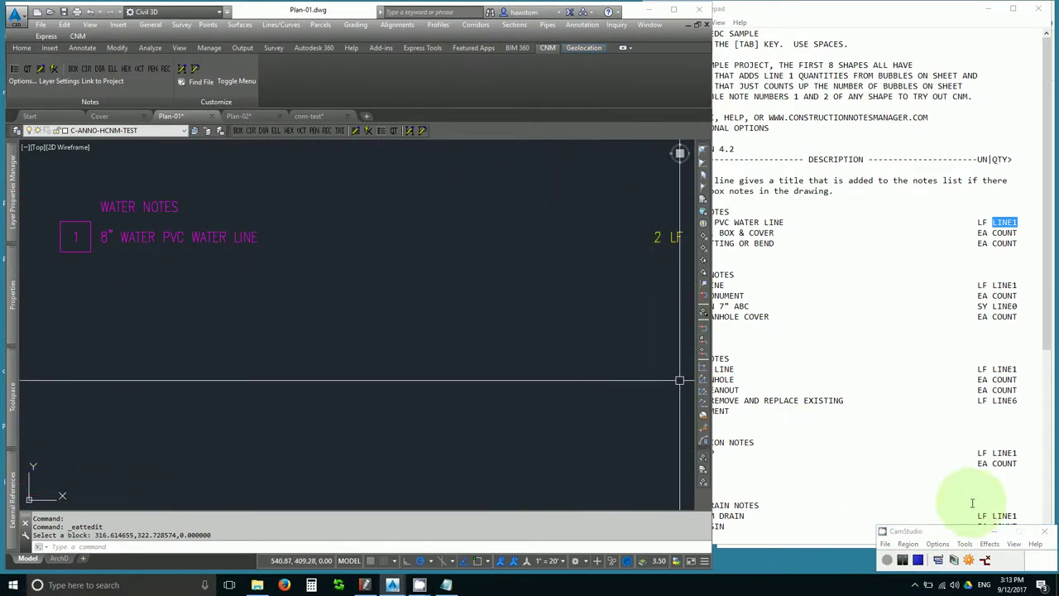
click(903, 560)
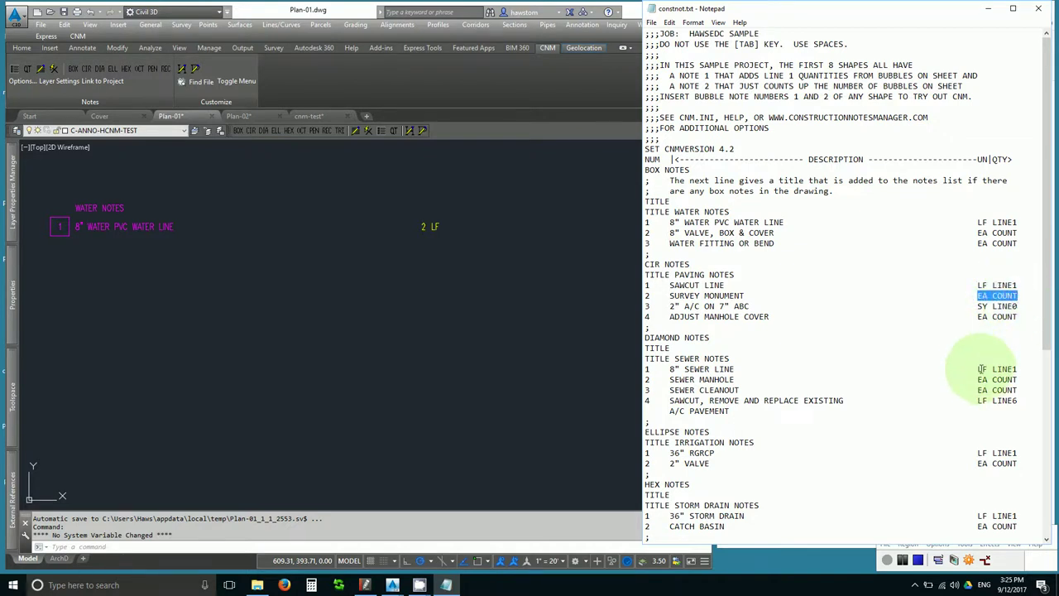
drag(974, 370, 1017, 379)
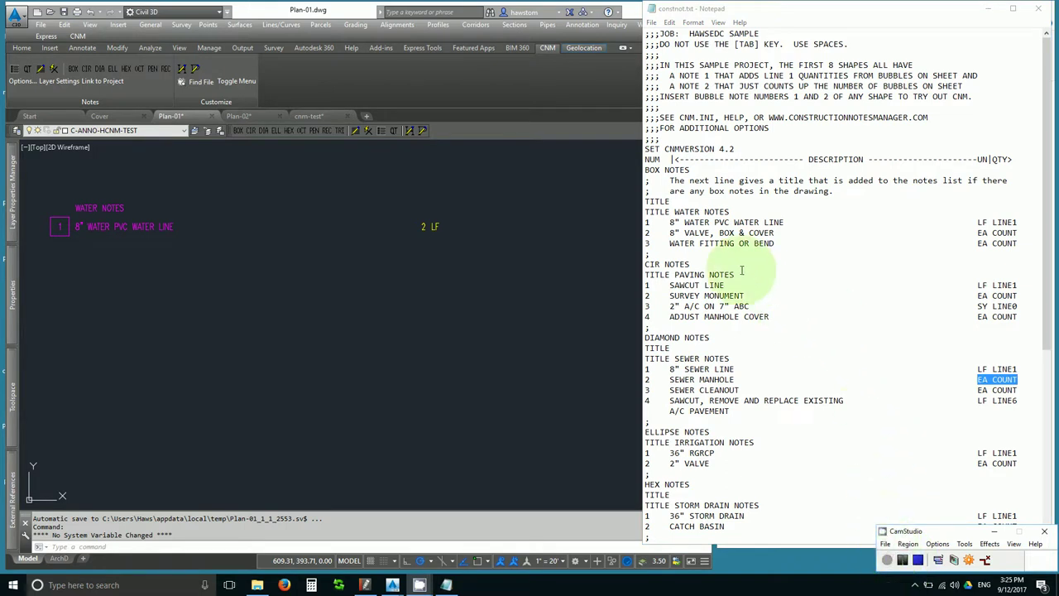
In constnot.txt, change the description of box note 1 to 12" WATER PVC WATER LINE
drag(670, 222, 677, 222)
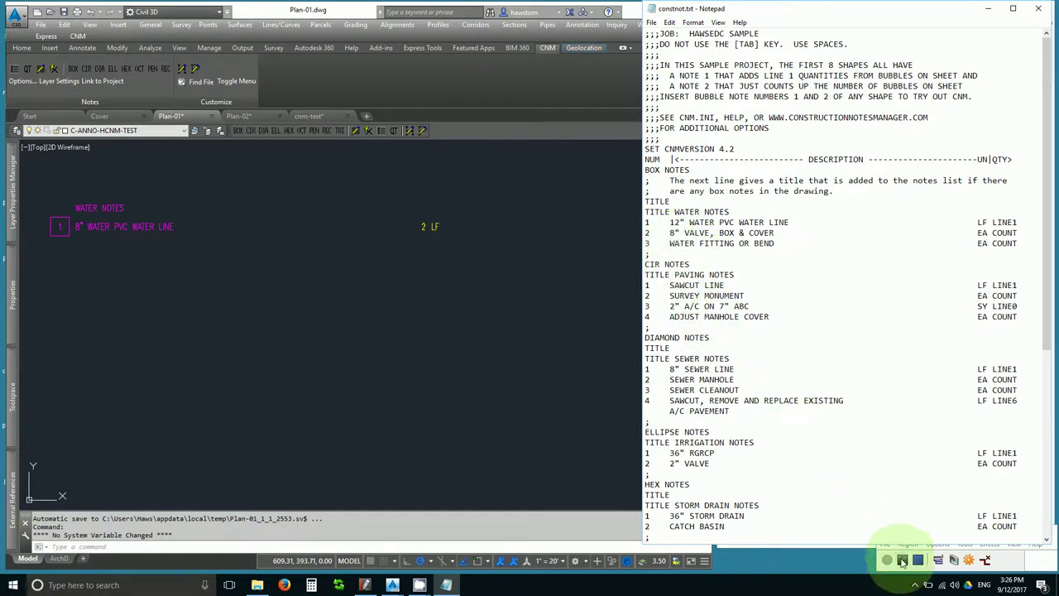
click(902, 561)
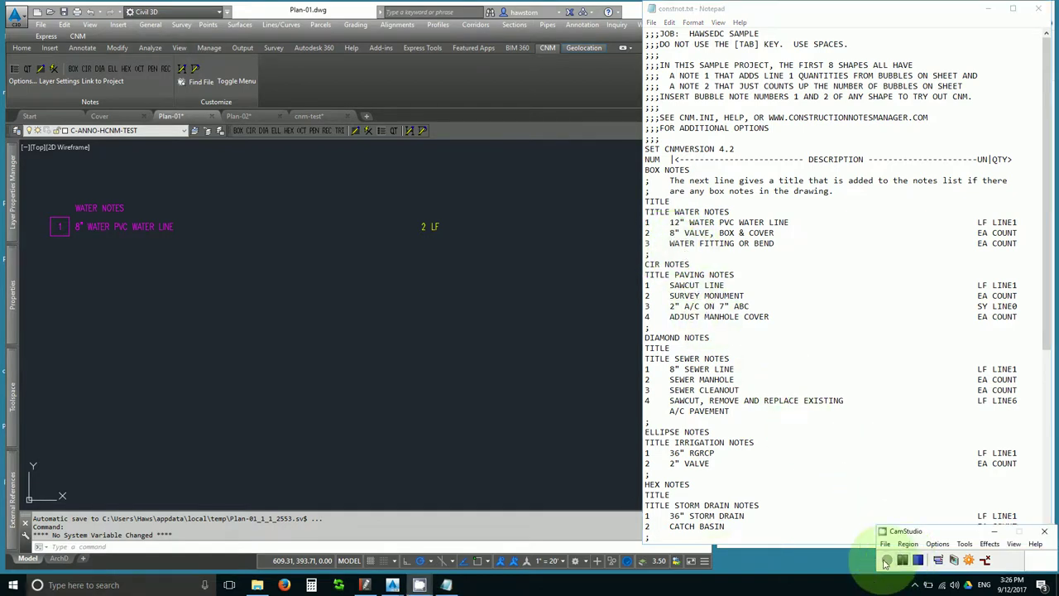
Insert a box bubble with leader below the water notes list, with note number 1 and line 1 text 56 LF
click(237, 133)
click(238, 131)
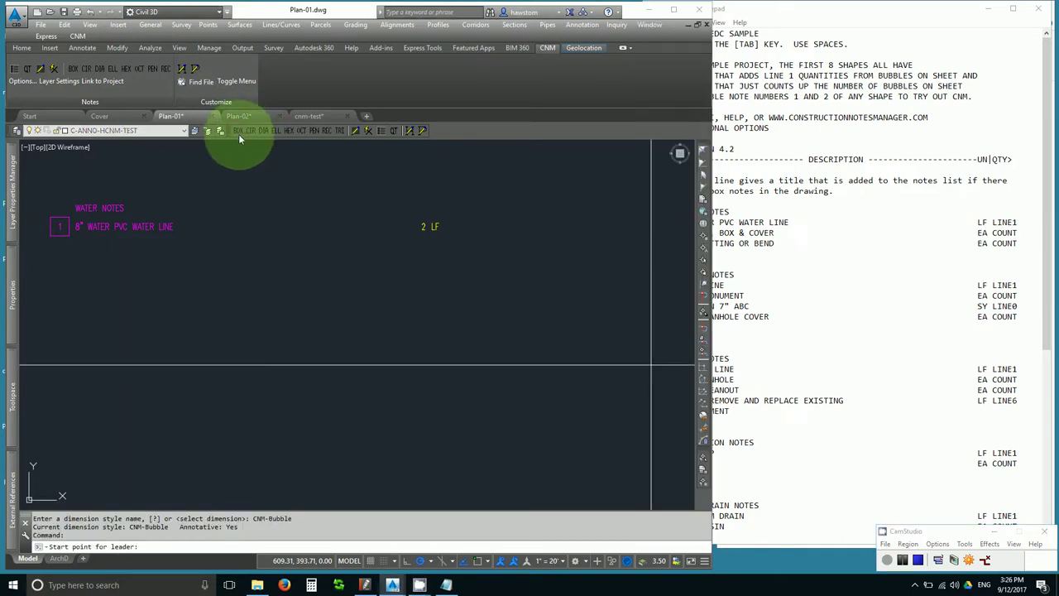
click(129, 401)
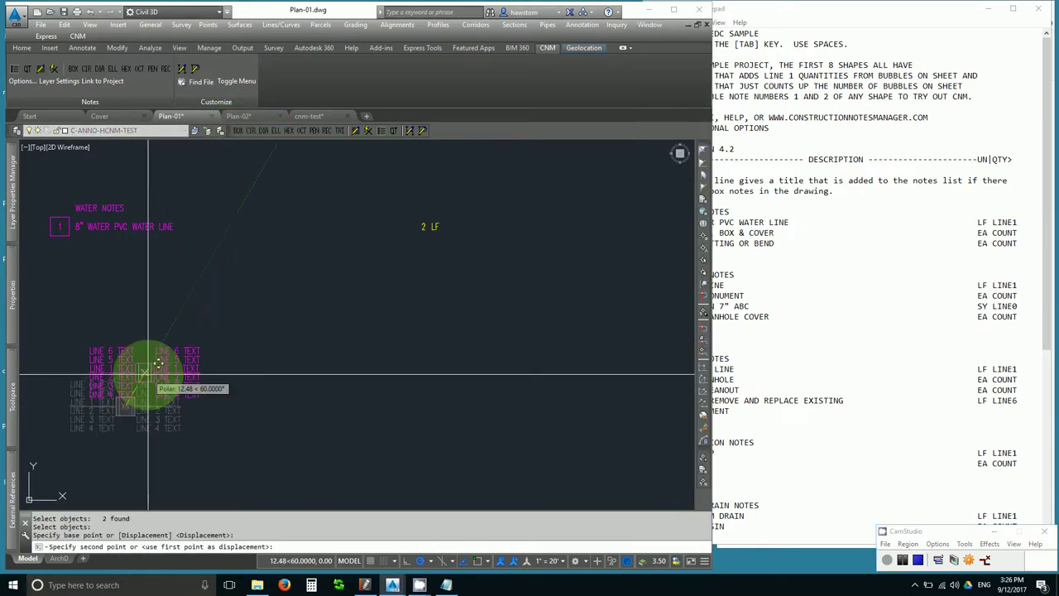
click(148, 375)
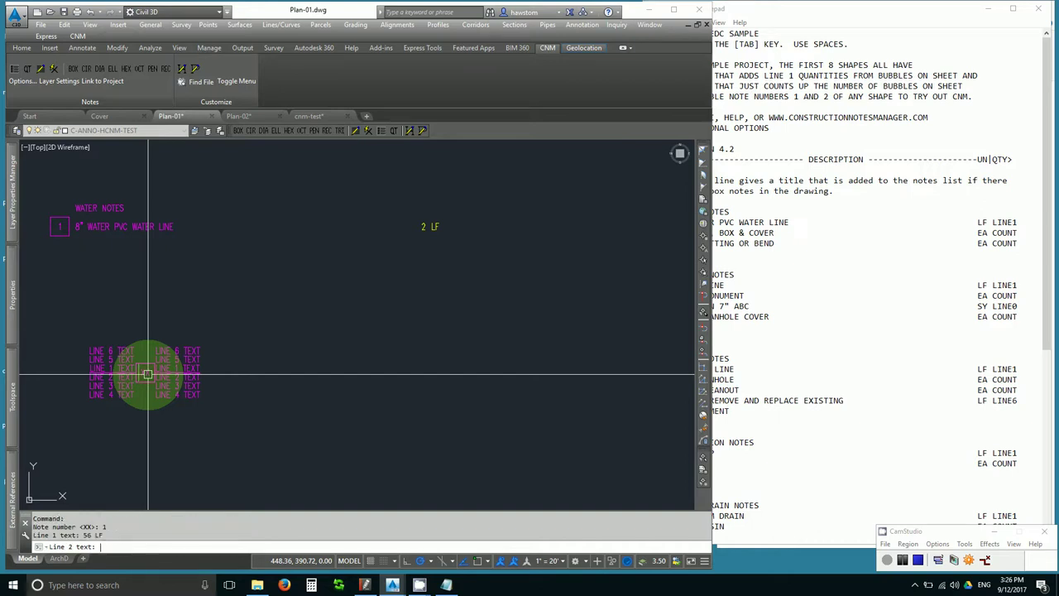
key(Return)
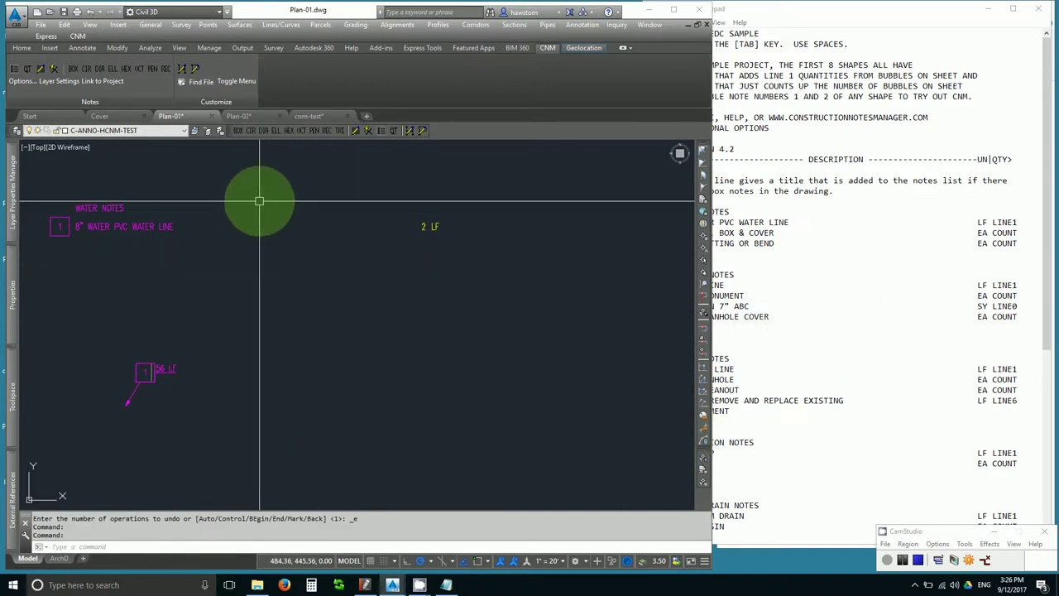
Insert a second box bubble with leader beside the 56 LF bubble, using note number 2 and no line text
key(Return)
click(212, 423)
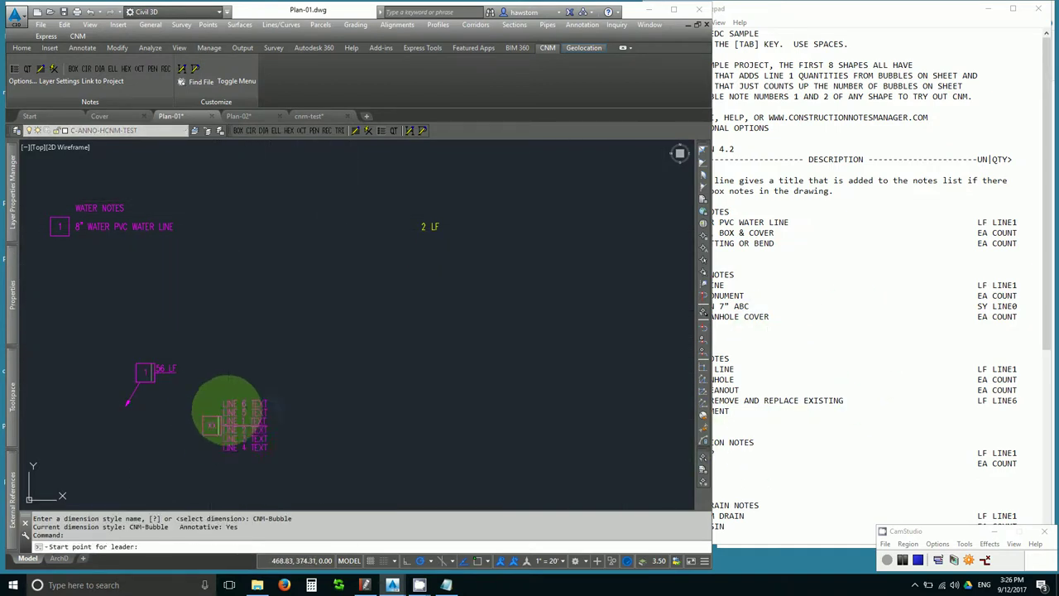
click(241, 374)
key(Return)
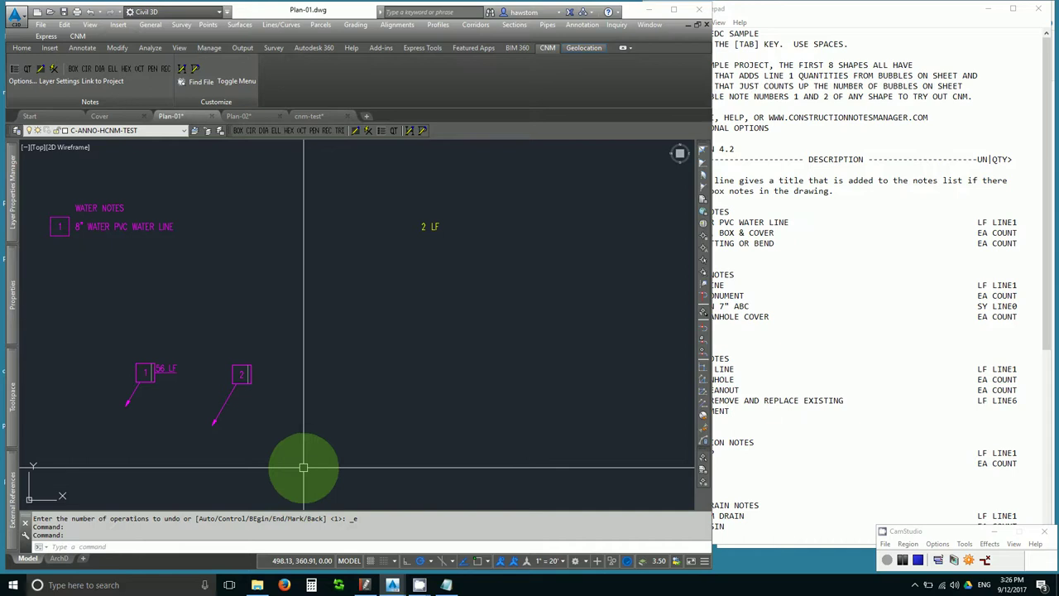
Copy the box note 2 bubble and its leader four times in an evenly spaced horizontal row to its right
text(c)
key(Return)
click(300, 459)
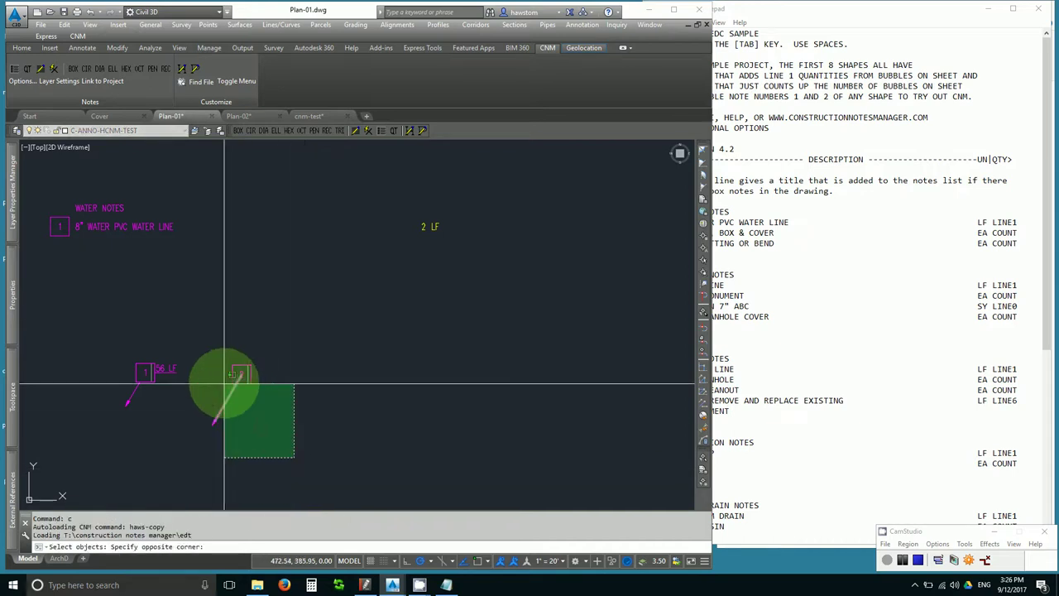
click(224, 378)
key(Return)
text(m)
key(Return)
click(231, 408)
click(264, 410)
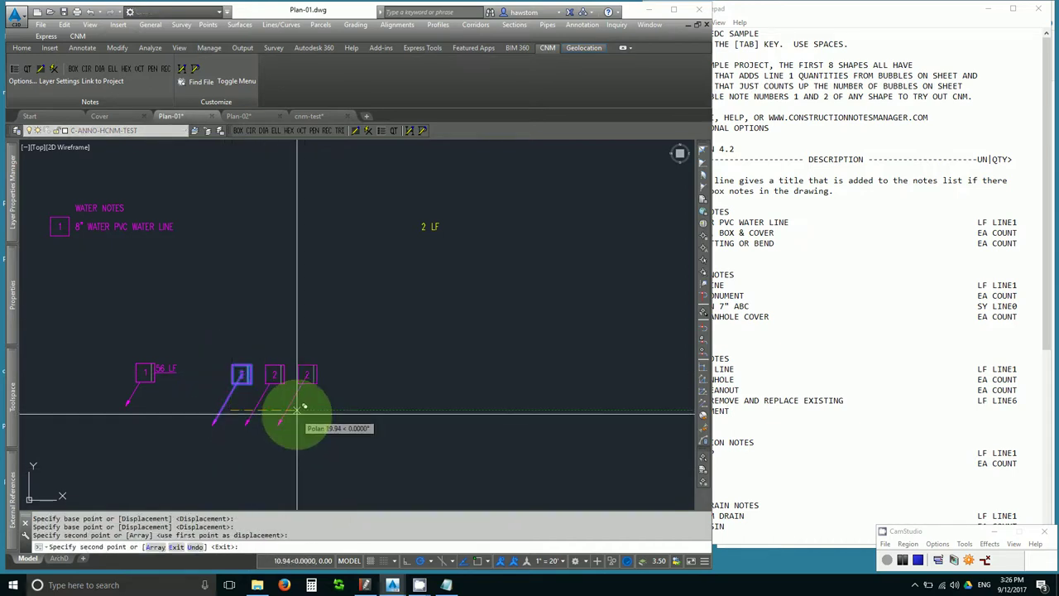
click(298, 410)
click(331, 411)
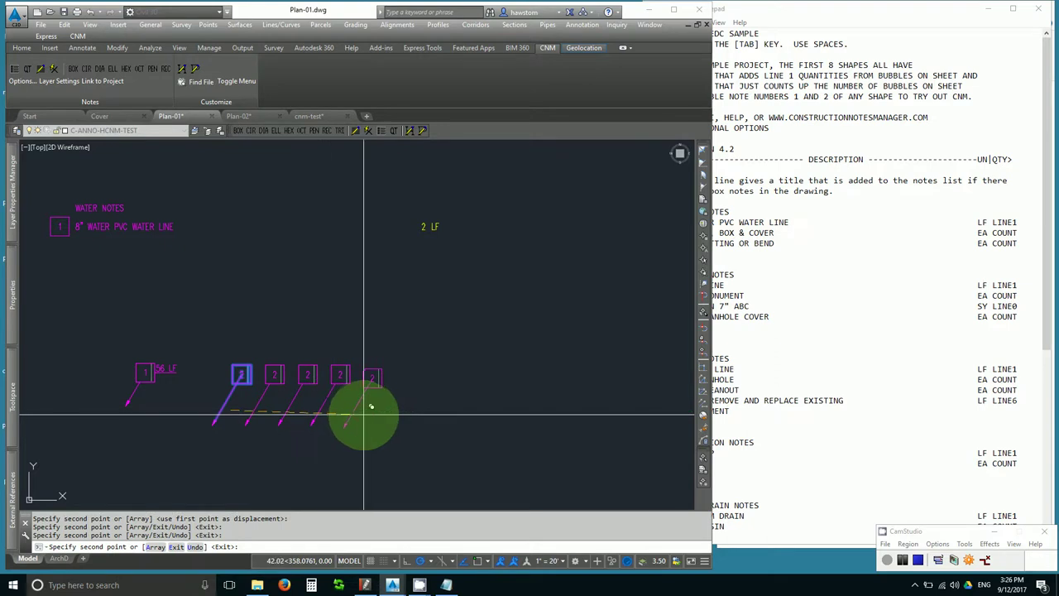
click(365, 410)
key(Return)
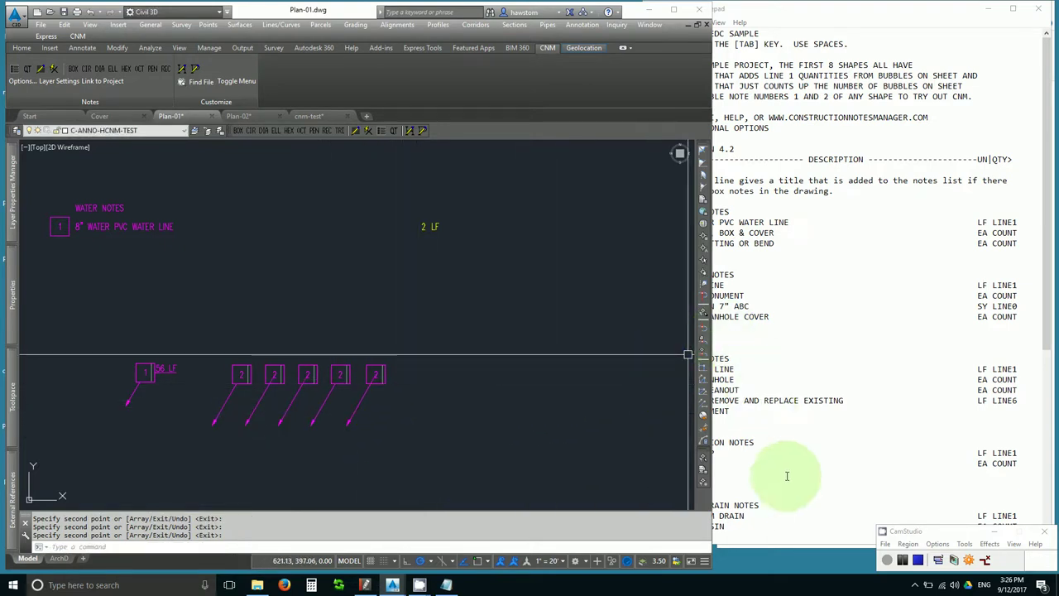
Insert a circle bubble with leader beside the row of box bubbles, with note number 1 and line 1 text 500 LF
click(779, 515)
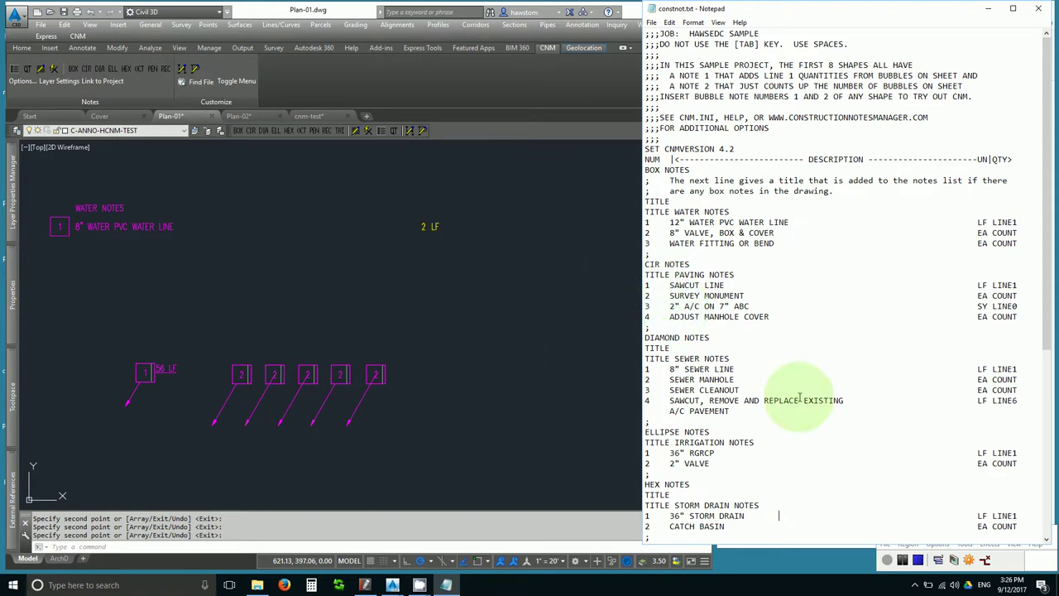
click(252, 132)
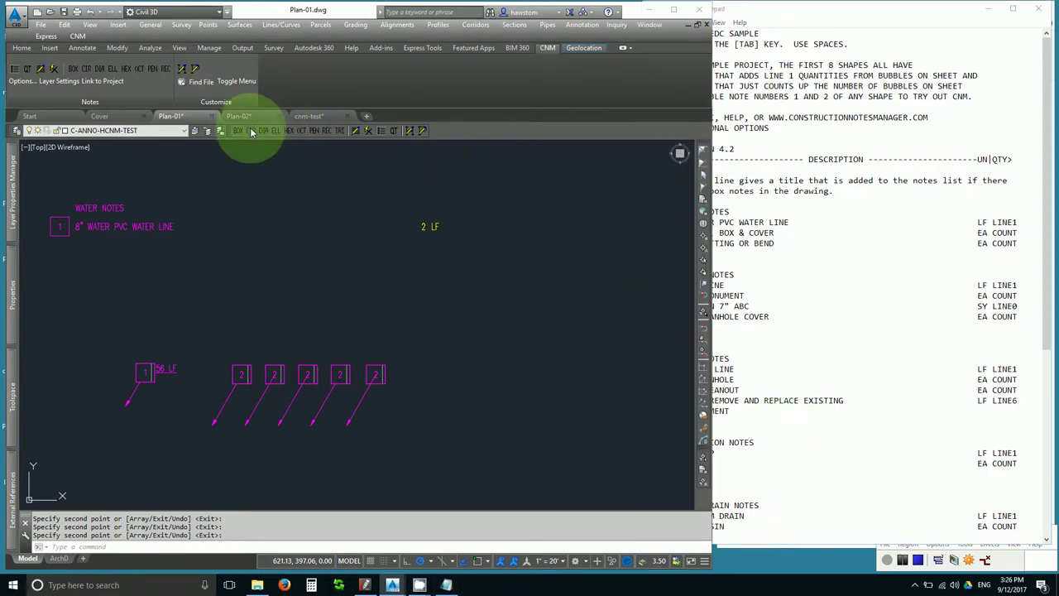
click(253, 134)
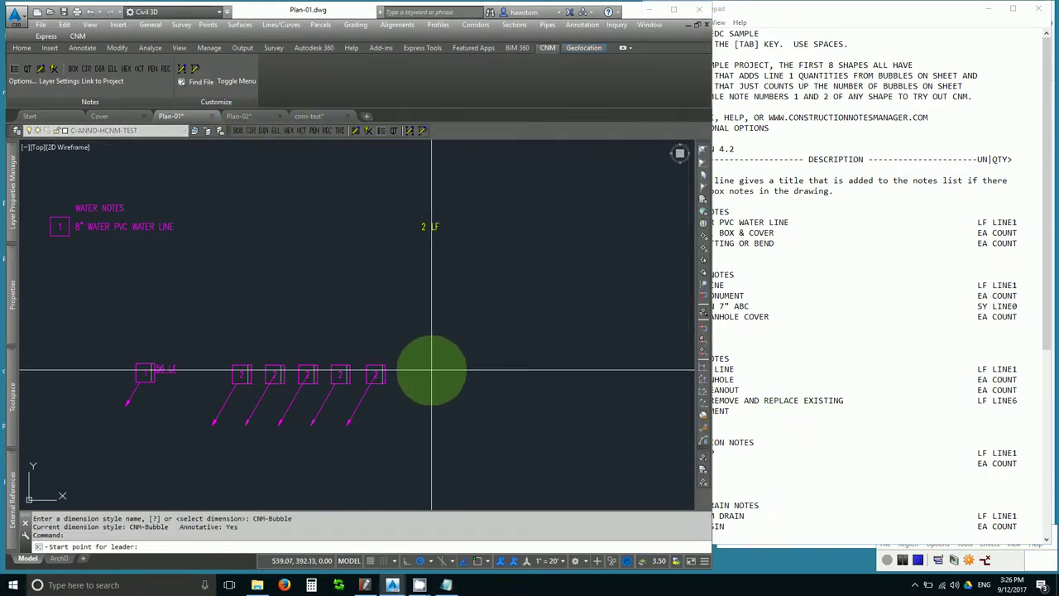
click(432, 370)
click(403, 411)
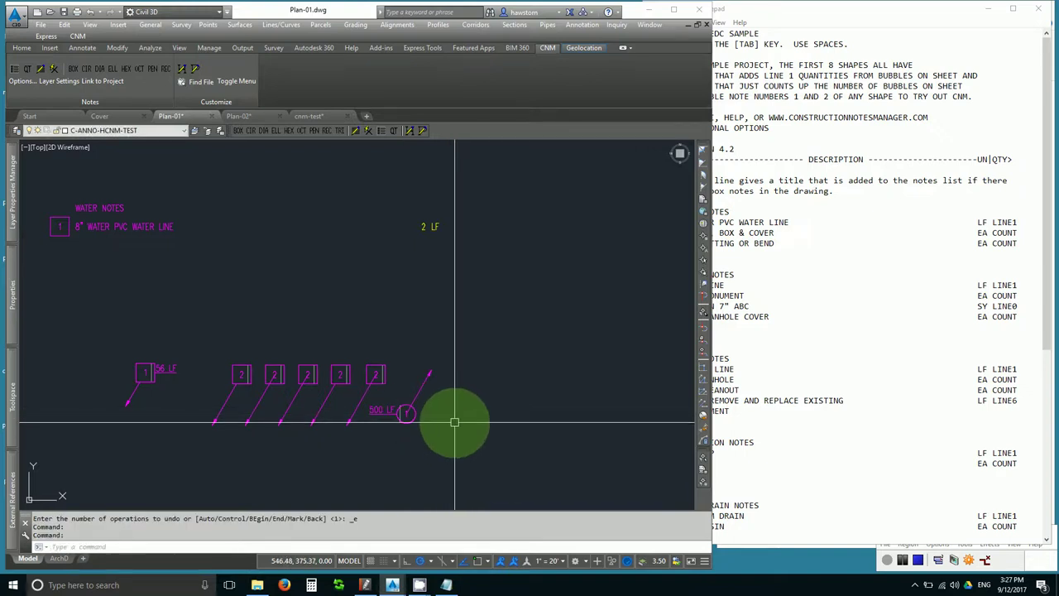
Copy the 500 LF circle bubble and its leader once, diagonally down to the right of the original
text(c)
key(Return)
click(454, 420)
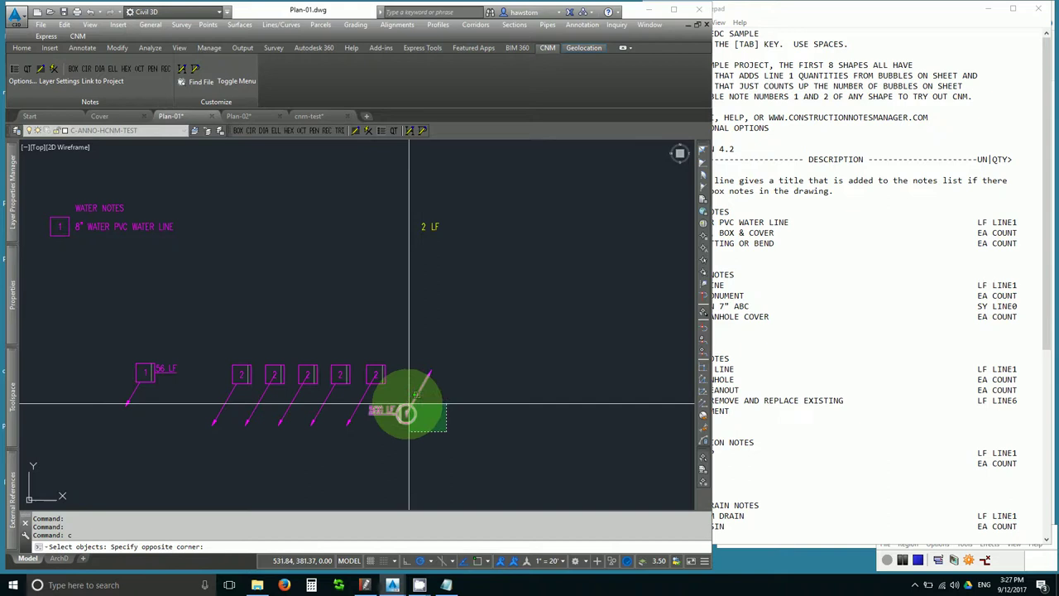
click(407, 413)
key(Return)
text(M)
key(Return)
click(406, 411)
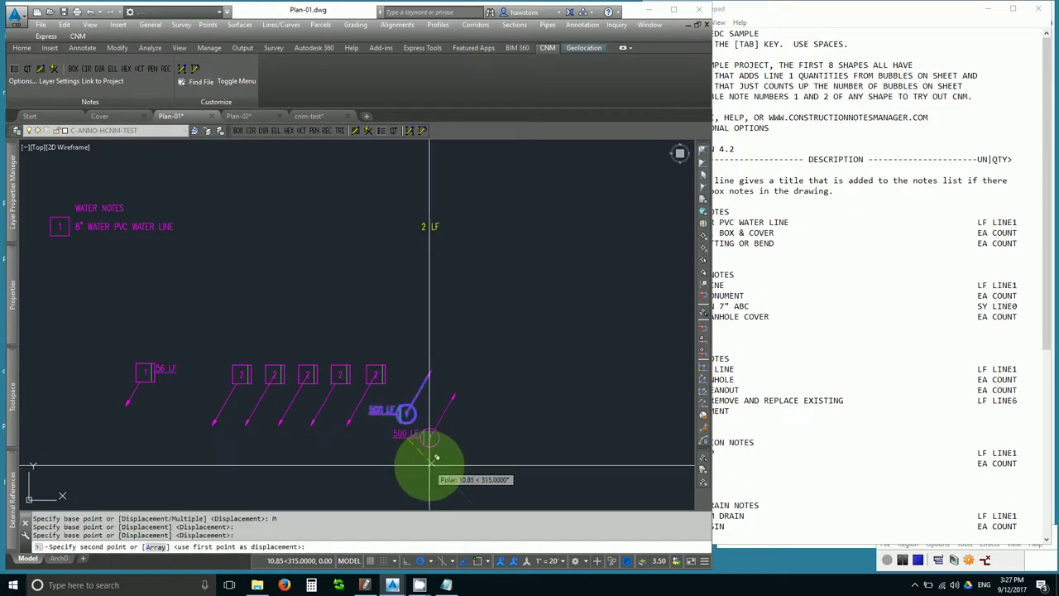
click(433, 459)
key(Return)
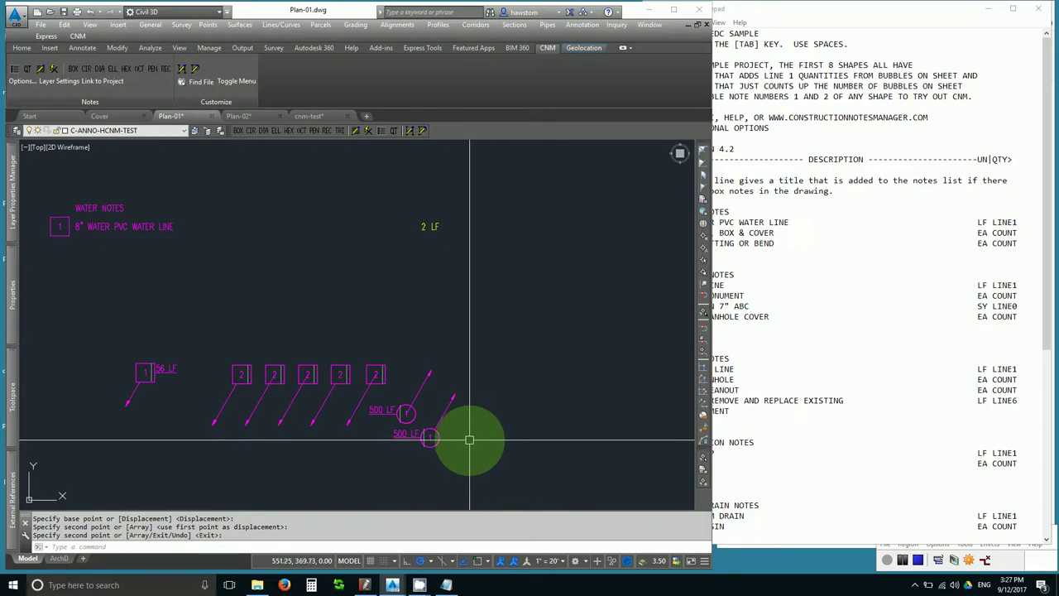
Copy the lower 500 LF circle bubble with its leader once, horizontally to the right
text(c)
key(Return)
click(429, 436)
key(Return)
text(m)
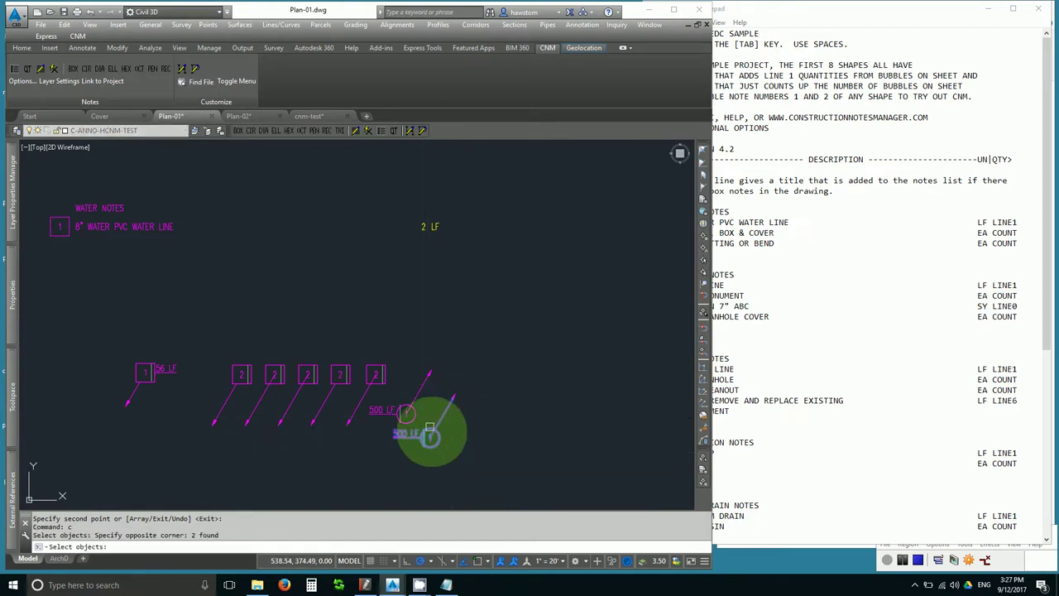
key(Return)
click(449, 454)
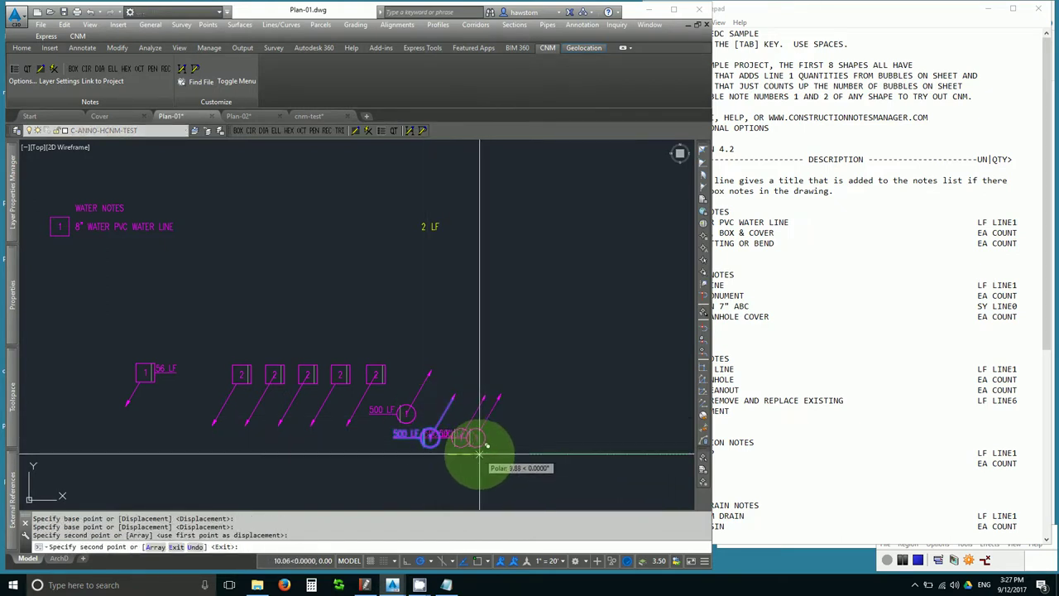
click(478, 444)
key(Return)
In the rightmost circle bubble, set the note number to 2 and clear the underlined gap and line 1 text
double_click(476, 440)
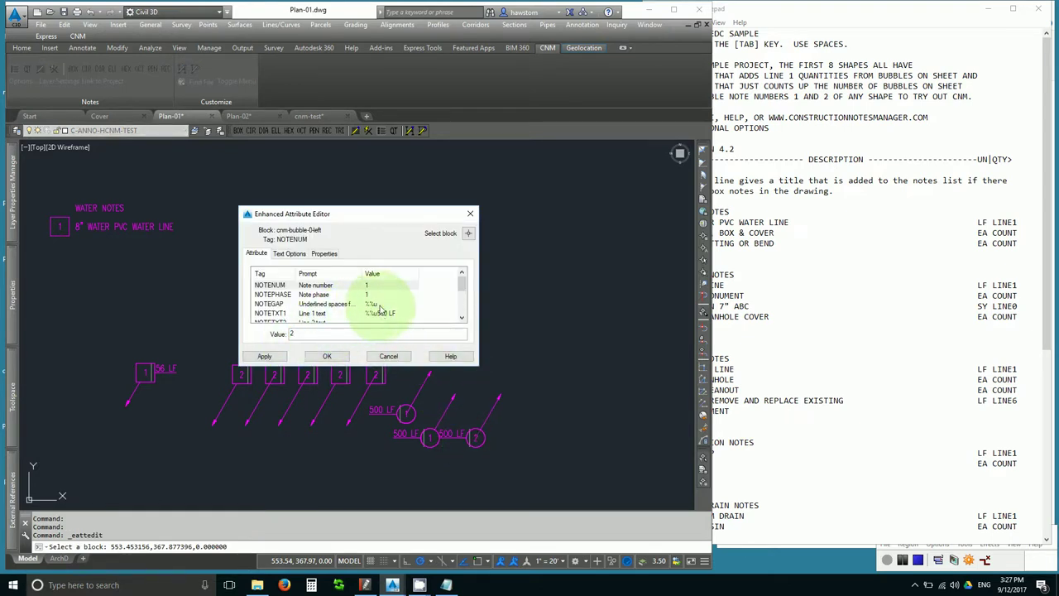
click(374, 303)
key(Tab)
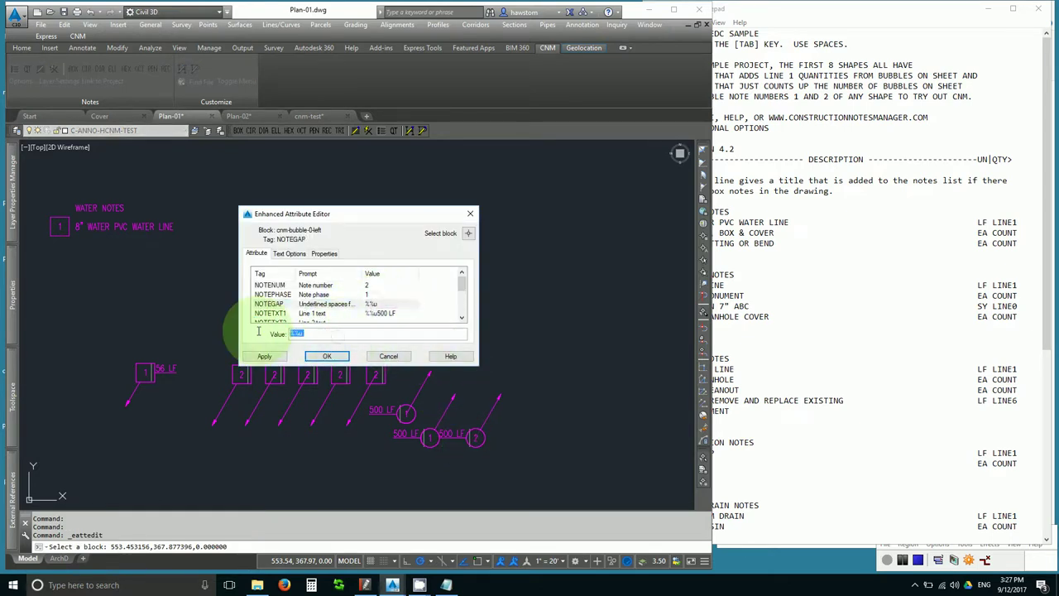
key(BackSpace)
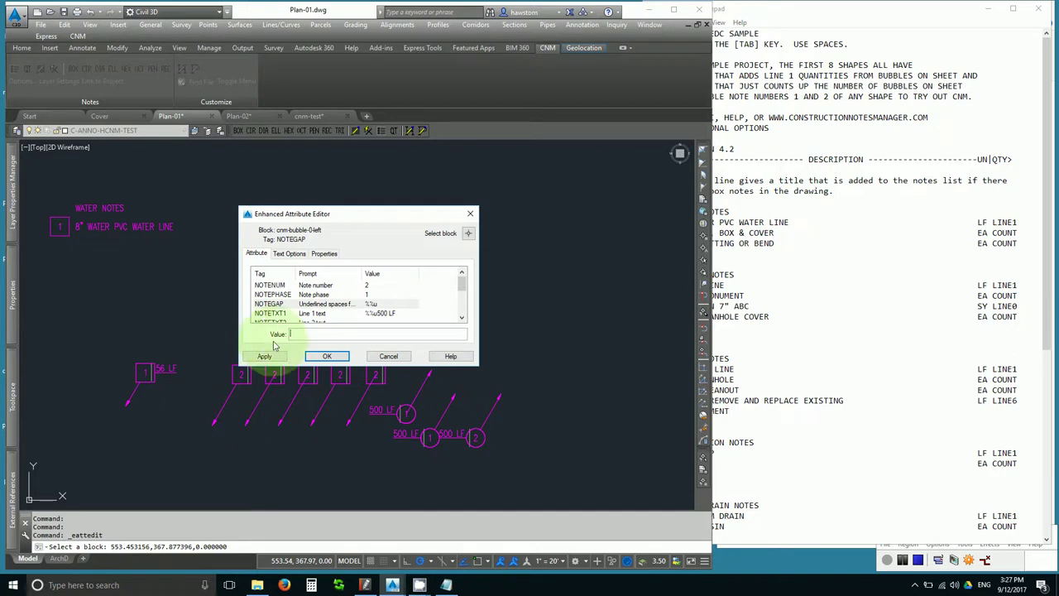
click(382, 318)
drag(368, 334, 210, 336)
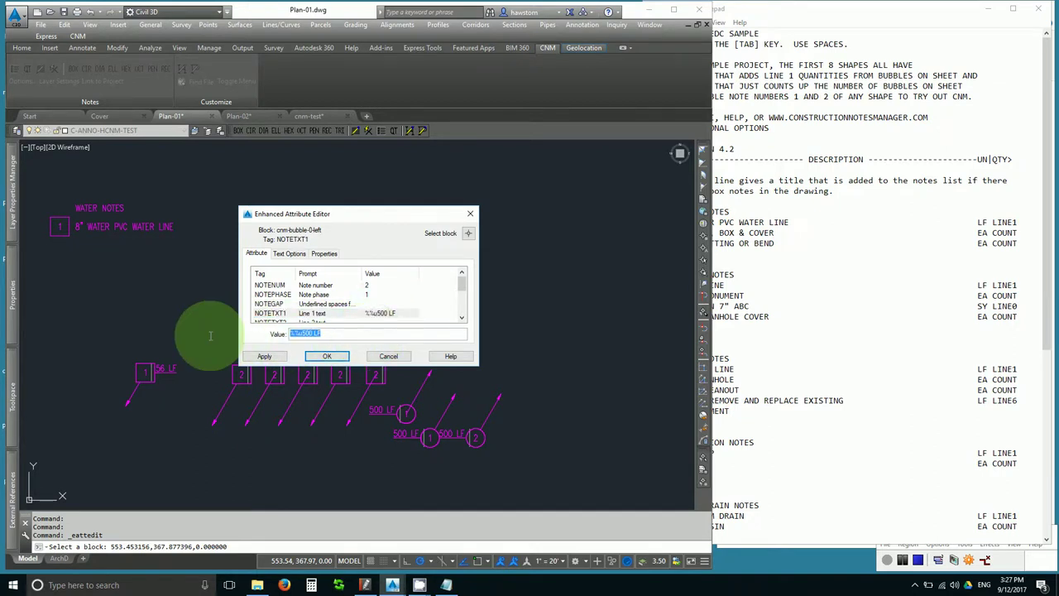
click(327, 356)
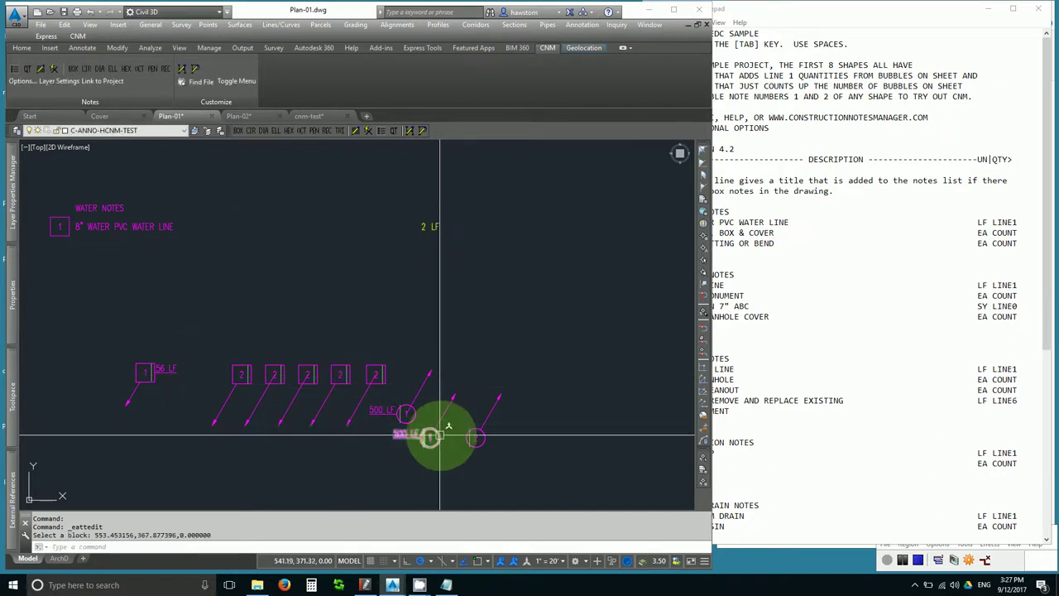
Copy the circle note 2 bubble and its leader three times in a horizontal row to its right
text(m)
key(Return)
click(466, 435)
key(Return)
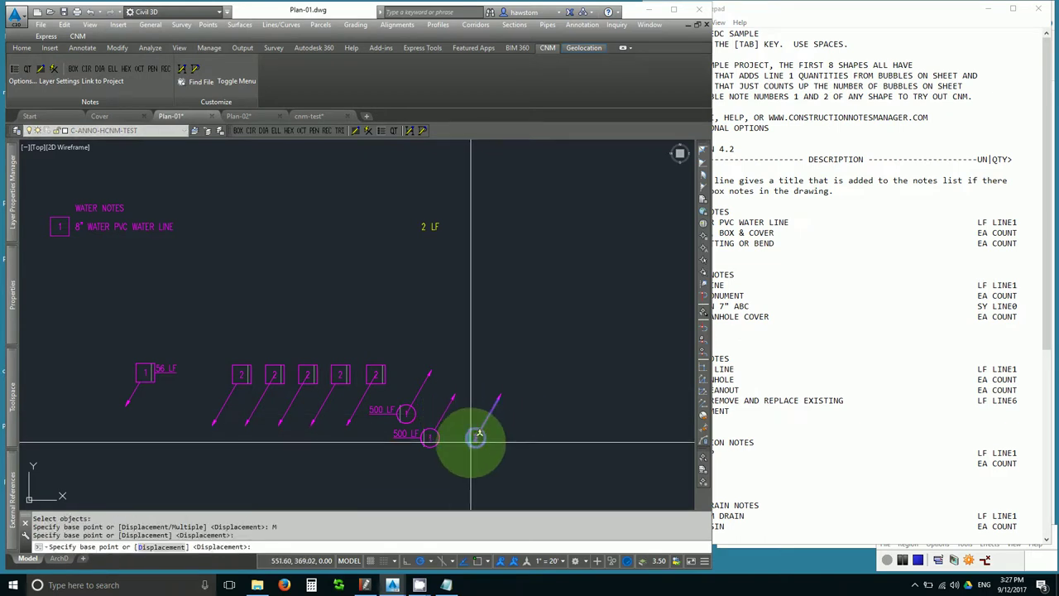
click(477, 436)
click(506, 436)
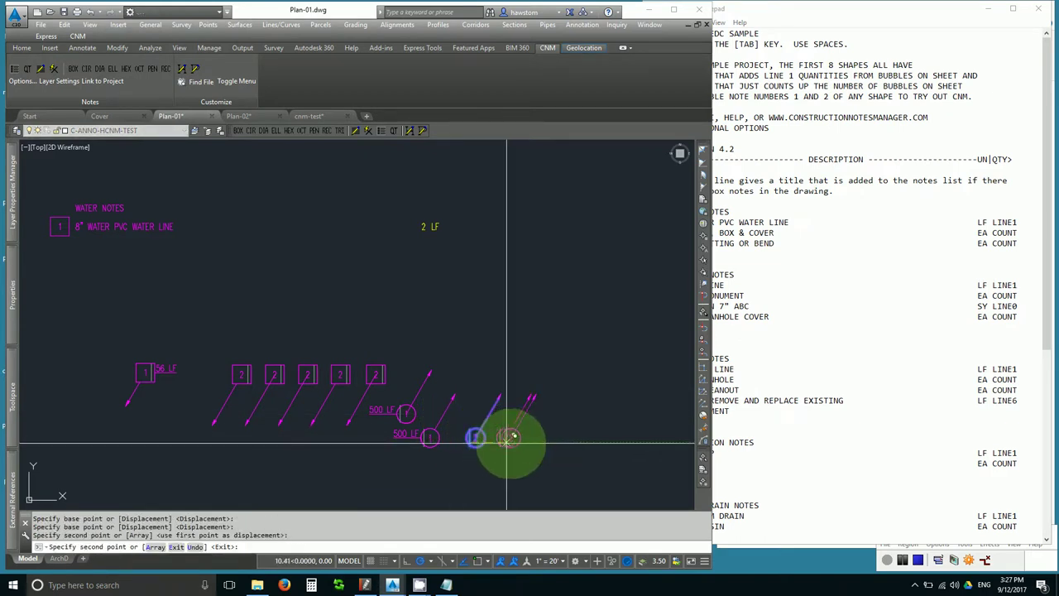
click(563, 437)
key(Return)
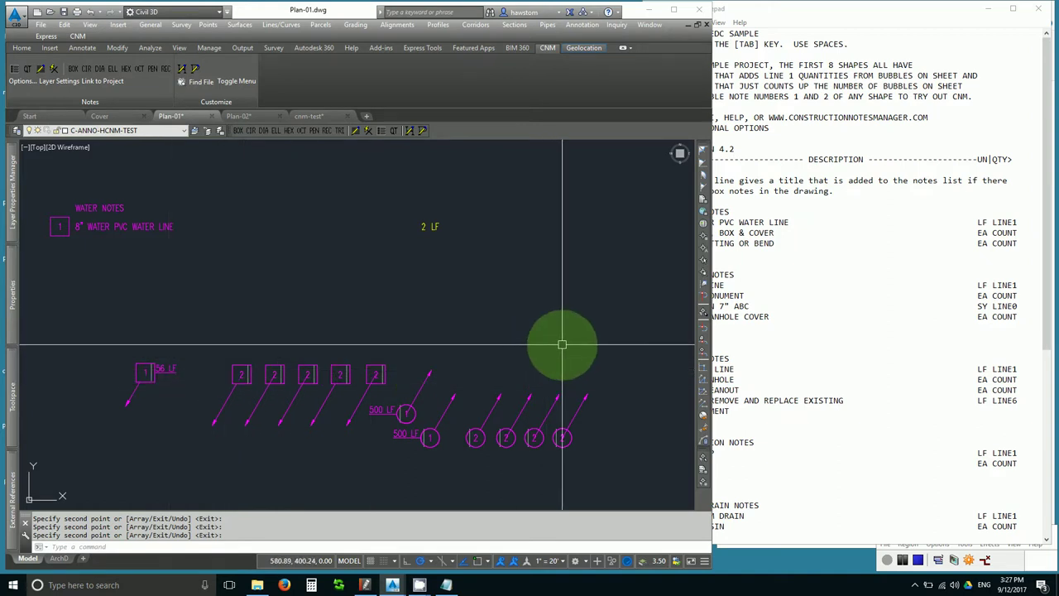
Generate the notes list in Plan-01 from its bubbles, accepting the default maximum of 99 rows
click(382, 134)
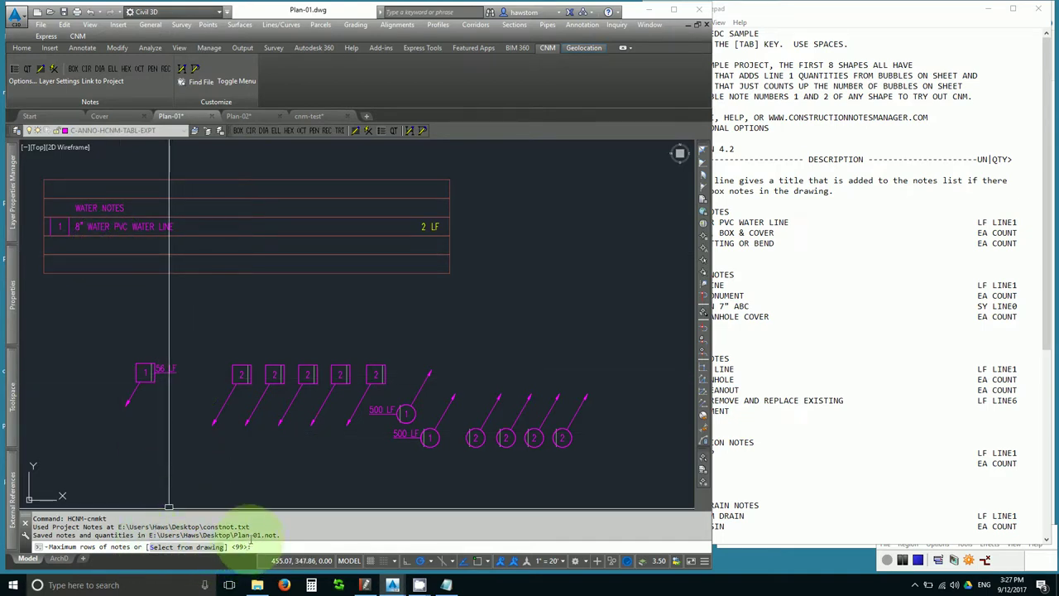
key(Return)
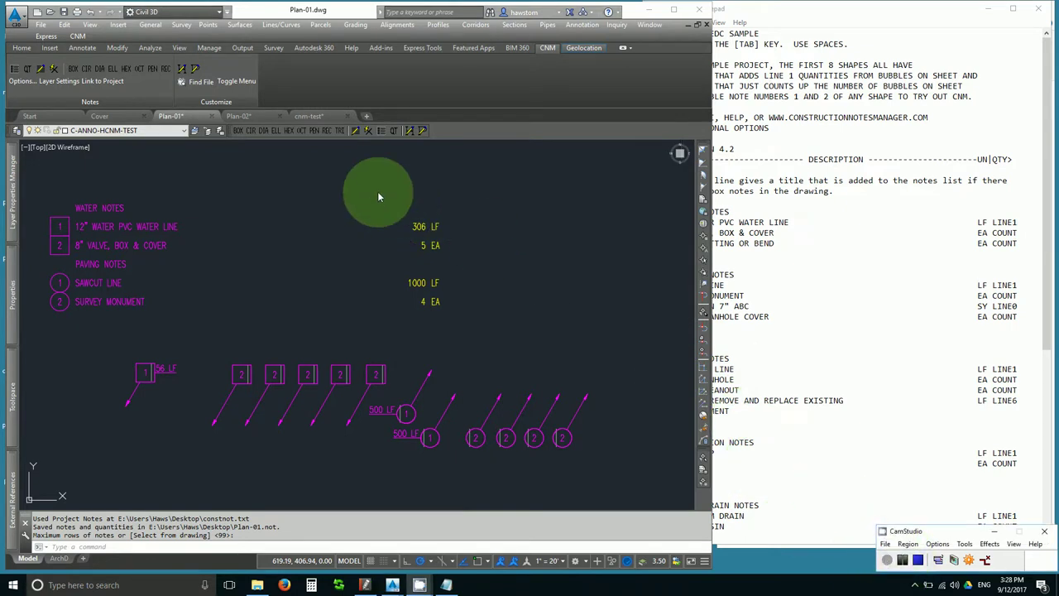
Regenerate the Plan-01 notes list with a maximum of 8 rows, and again with a maximum of 4 rows
click(382, 135)
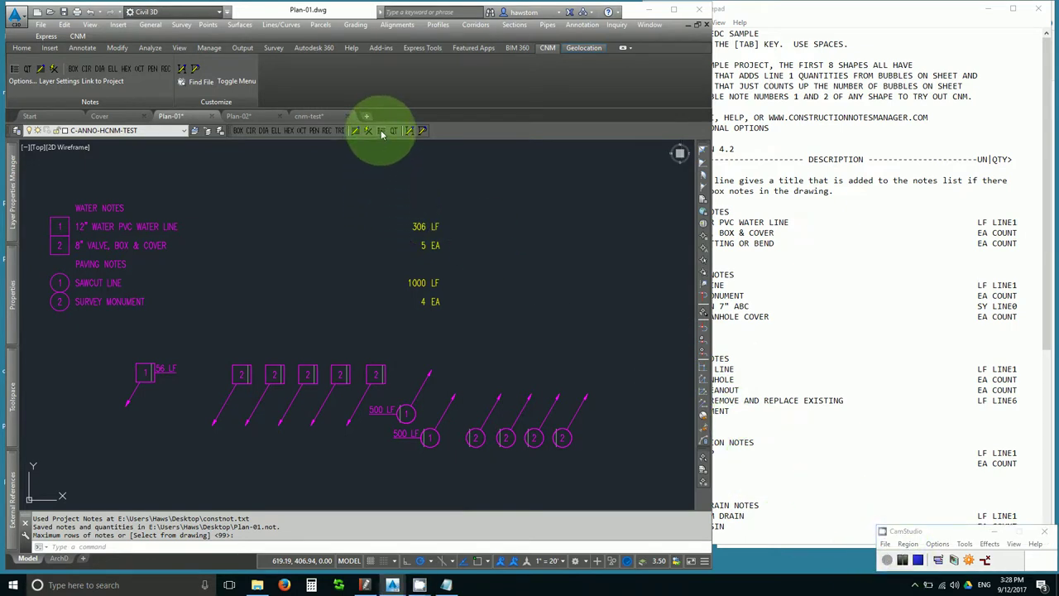
click(383, 134)
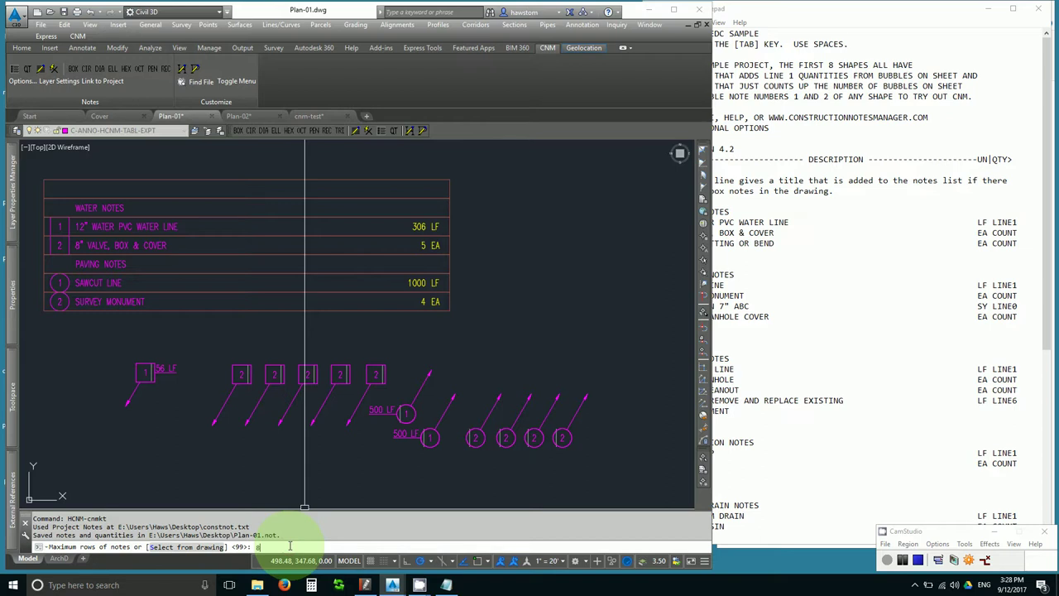
key(Return)
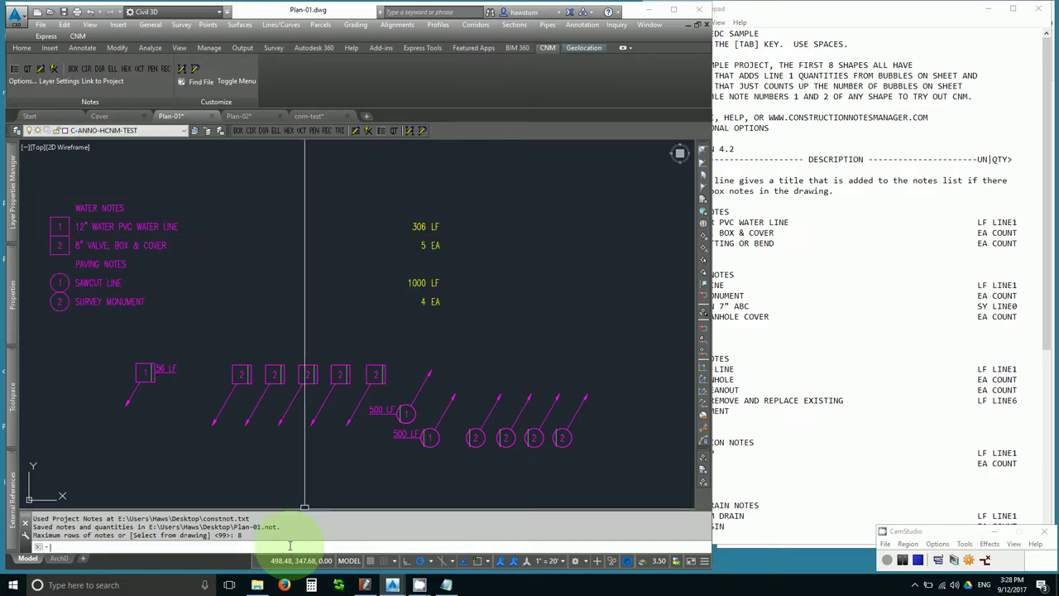
key(Return)
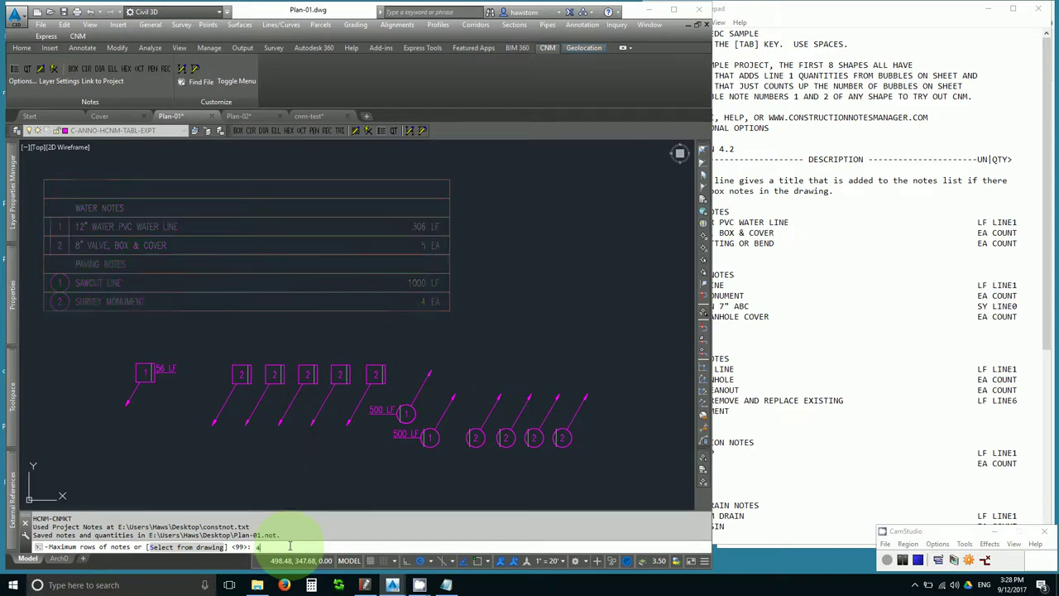
key(Return)
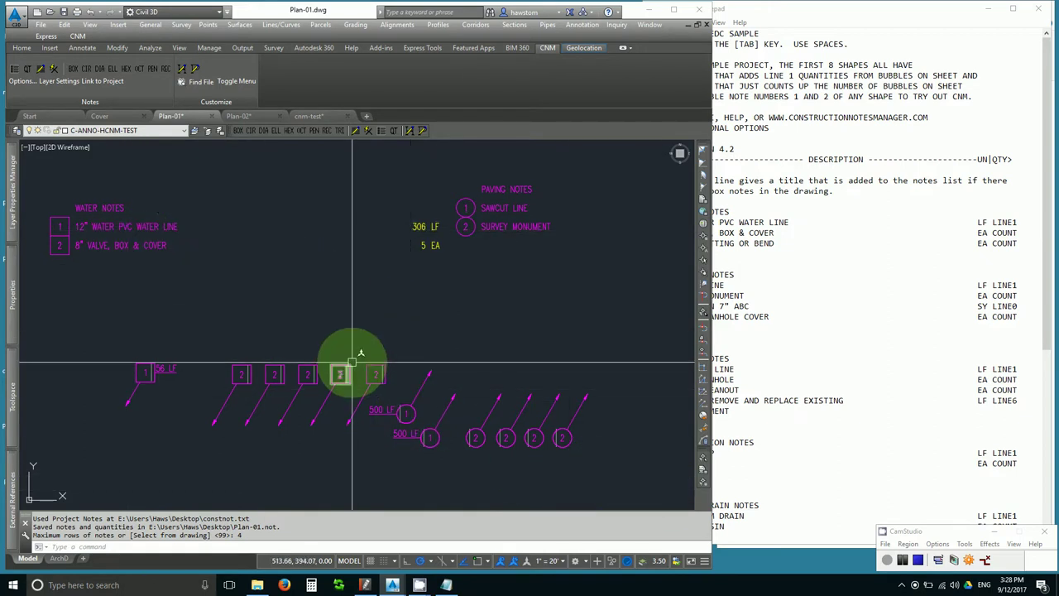
Regenerate the Plan-01 notes list once more with the default maximum of 99 rows
key(Return)
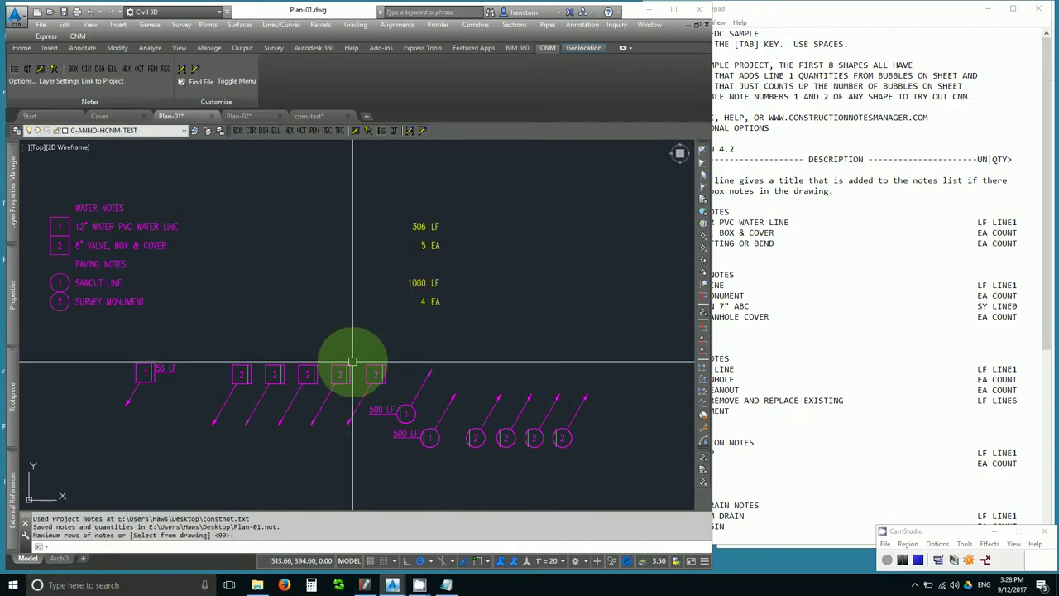
click(903, 561)
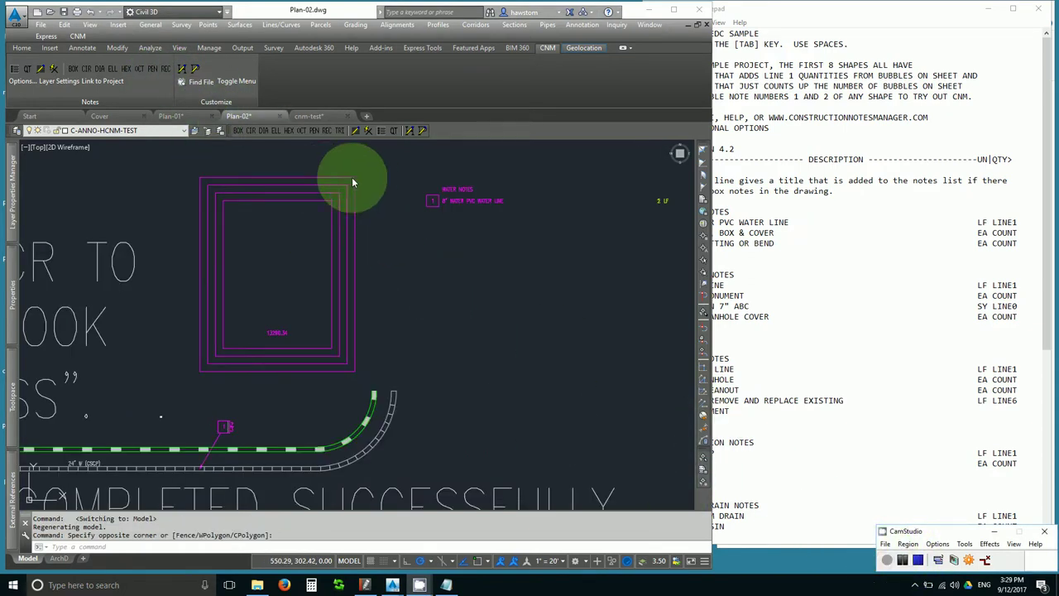
In Plan-02, place a box bubble with a leader above the curved pipe, leaving the note number blank and setting line 1 text to 25 LF
click(237, 130)
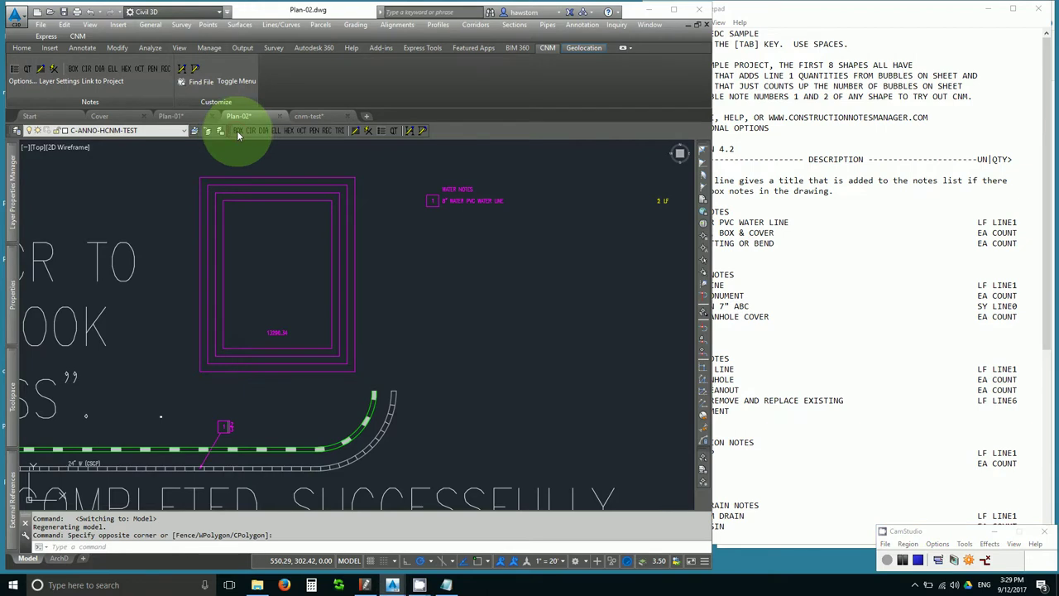
click(238, 133)
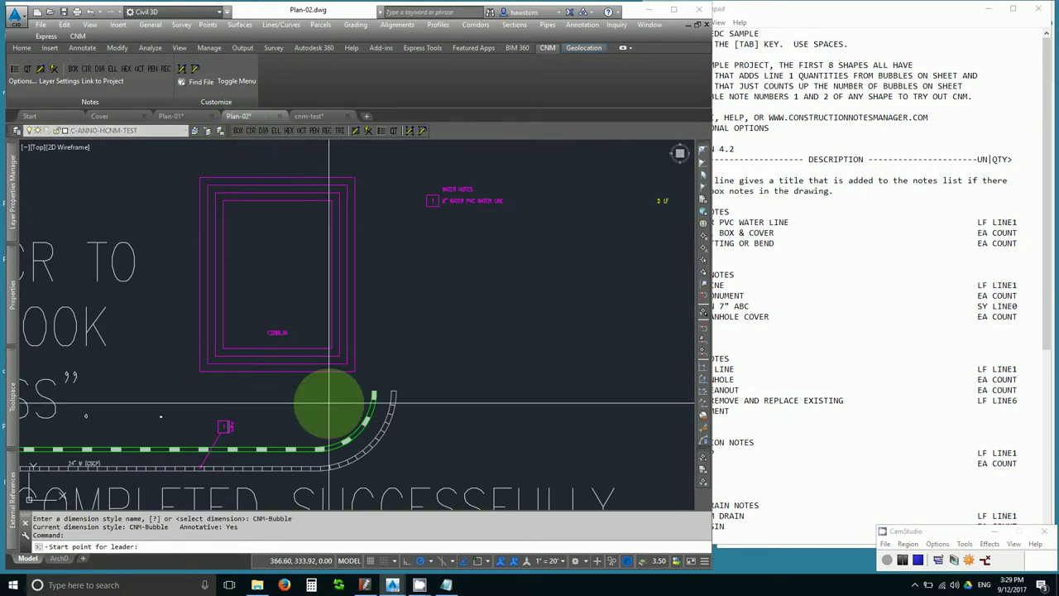
click(312, 429)
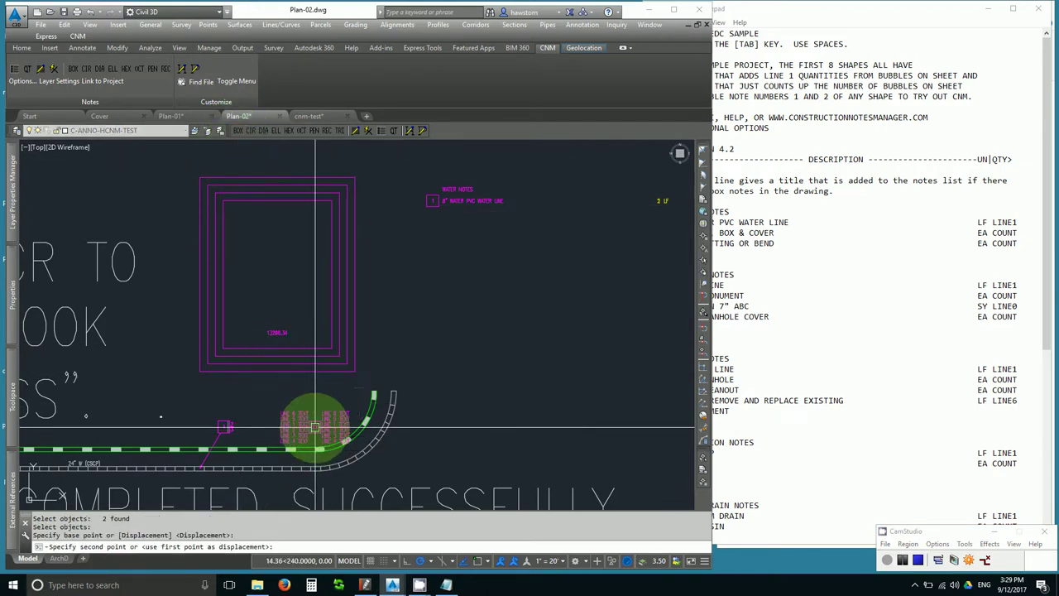
key(Return)
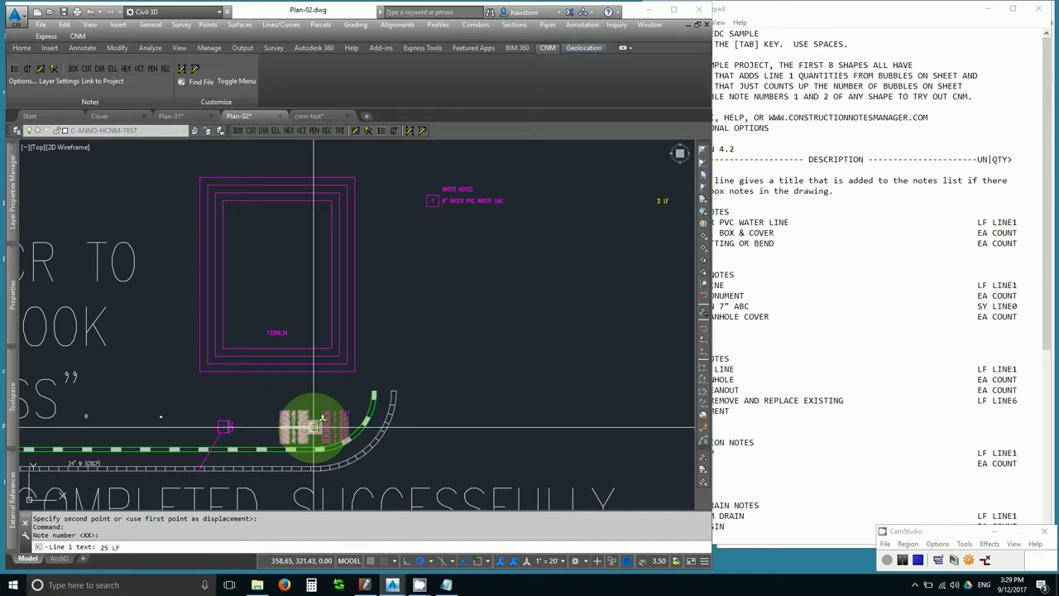
key(Return)
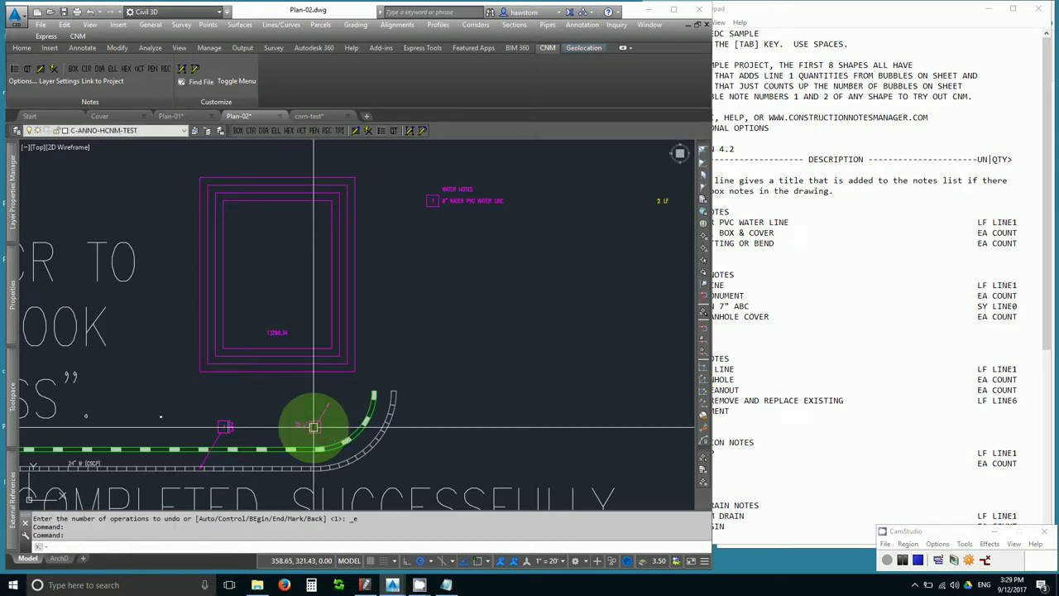
Place a circle bubble with a leader just outside the nested rectangles, using note number 1 and line 1 text 26 LF
click(255, 131)
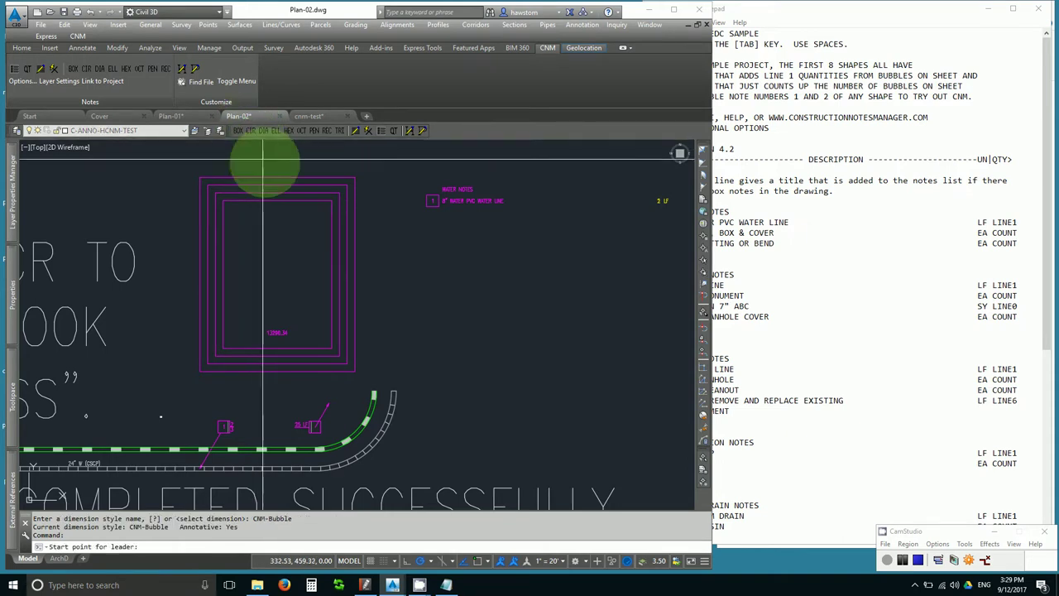
click(376, 325)
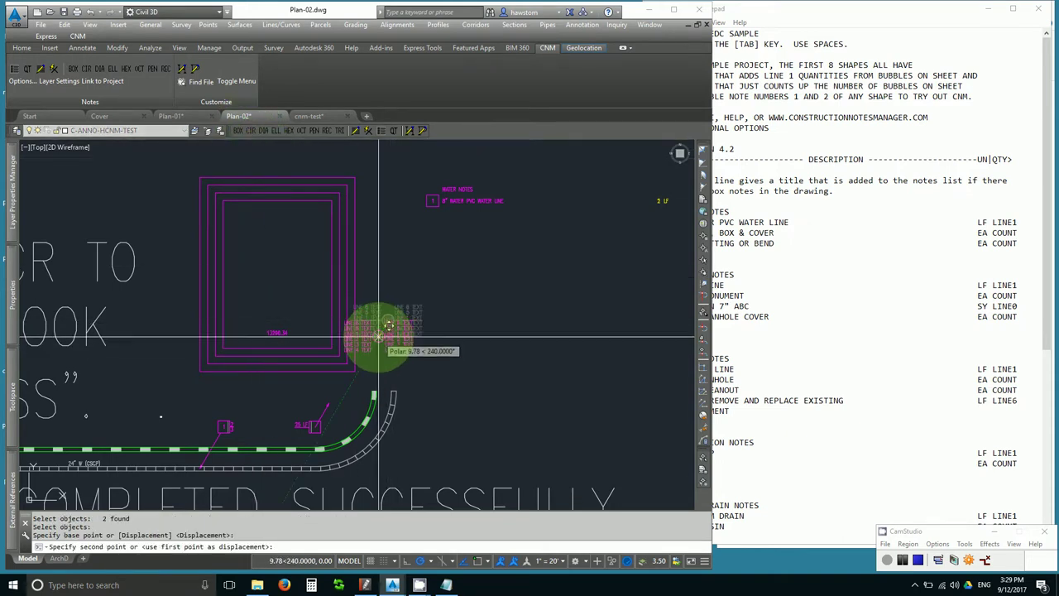
click(370, 338)
text(1)
key(Return)
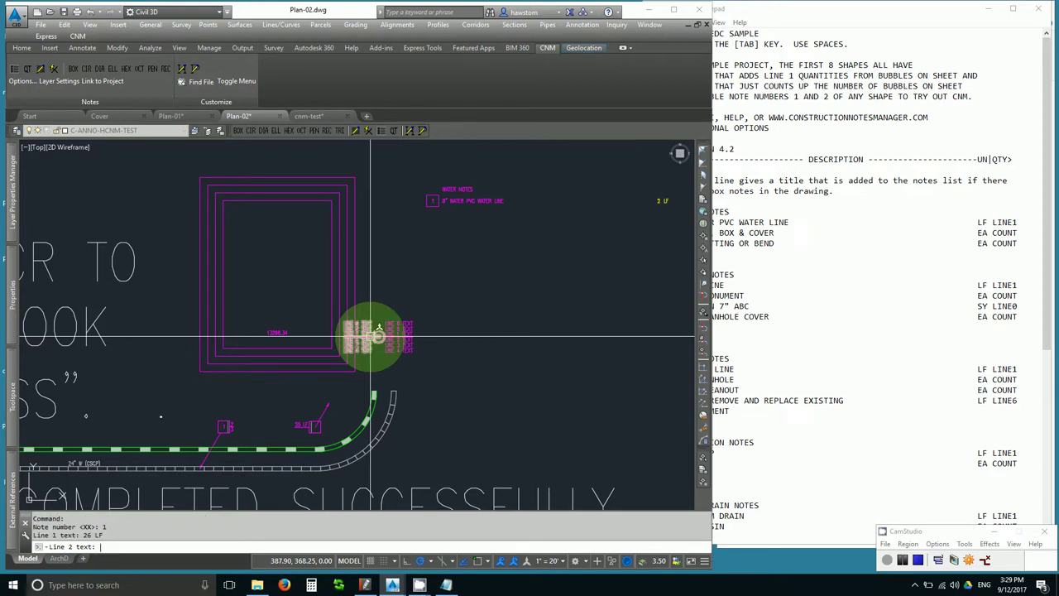
key(Return)
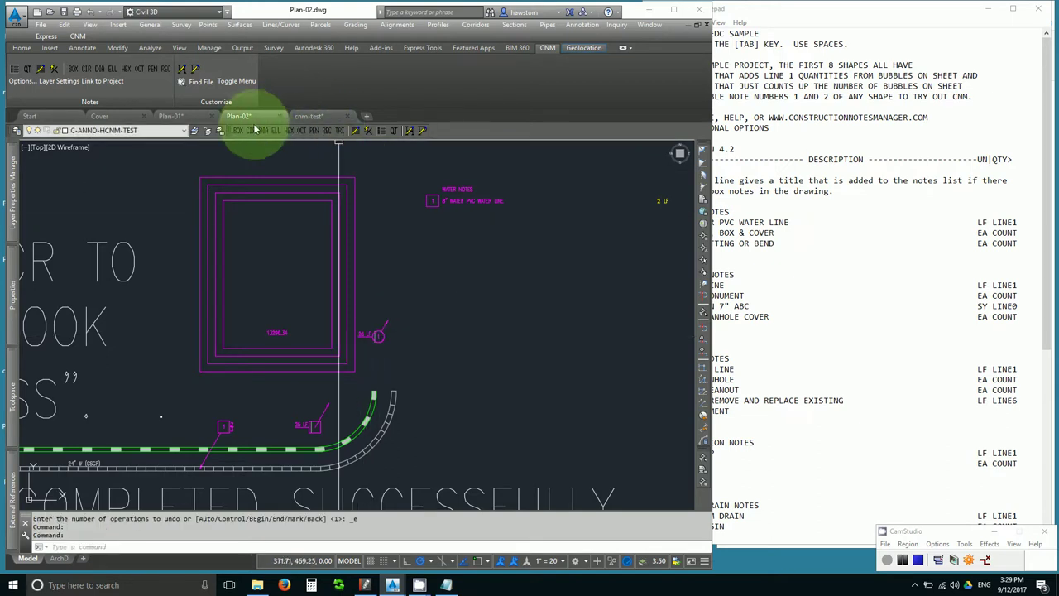
Place a diamond bubble with a leader below the circle bubble, entering 200 as the note number and 200 LF as line 1 text
click(261, 131)
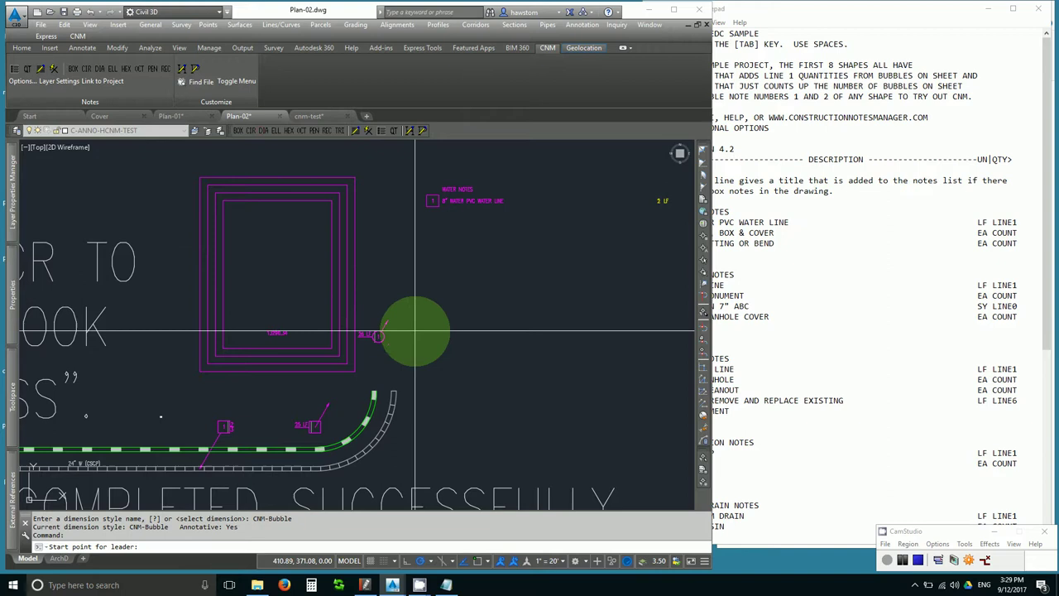
click(411, 359)
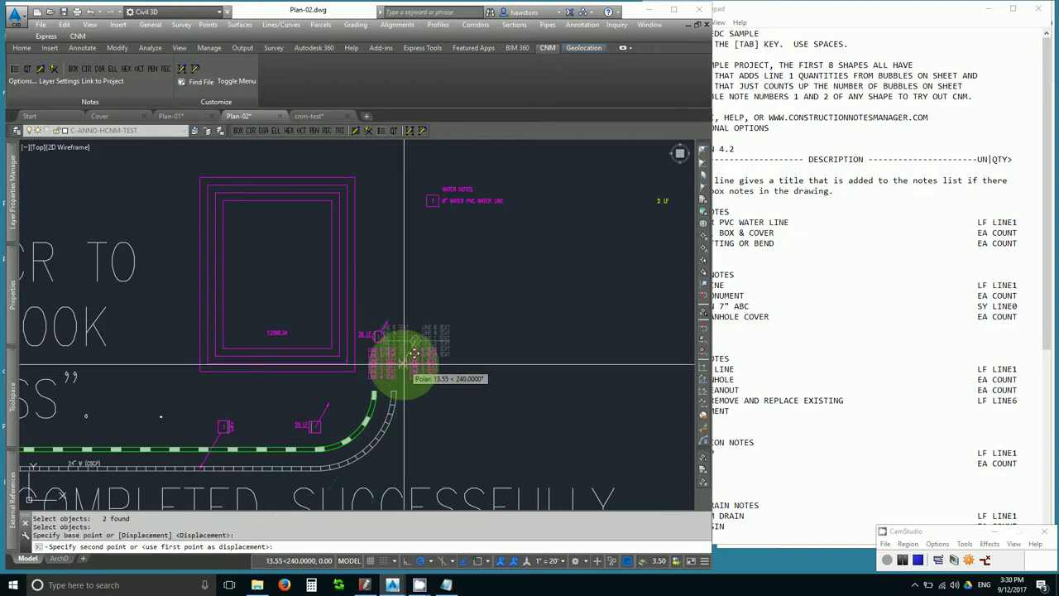
click(403, 364)
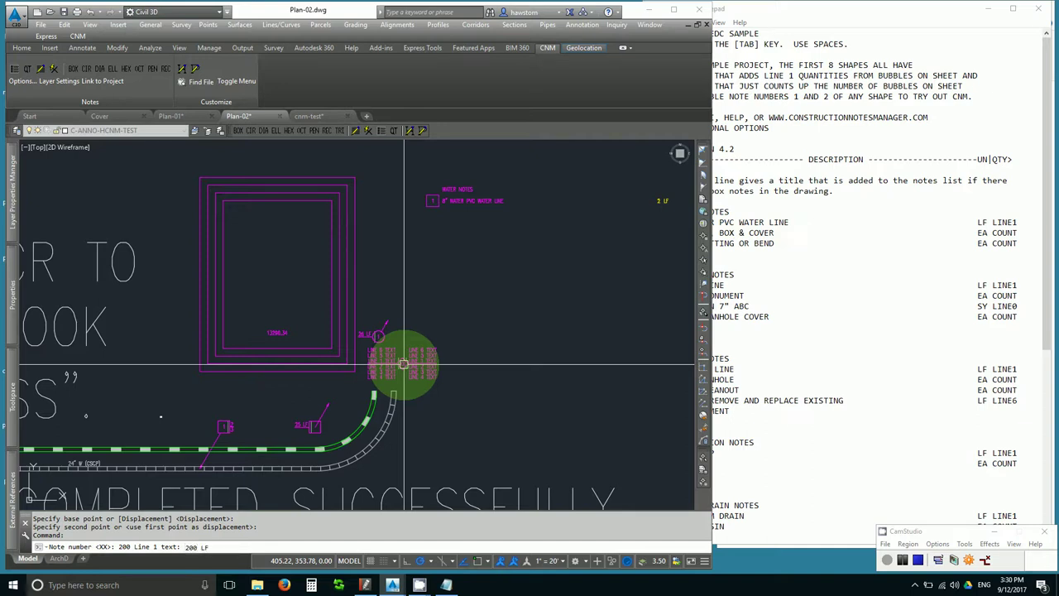
key(Return)
key(Return)
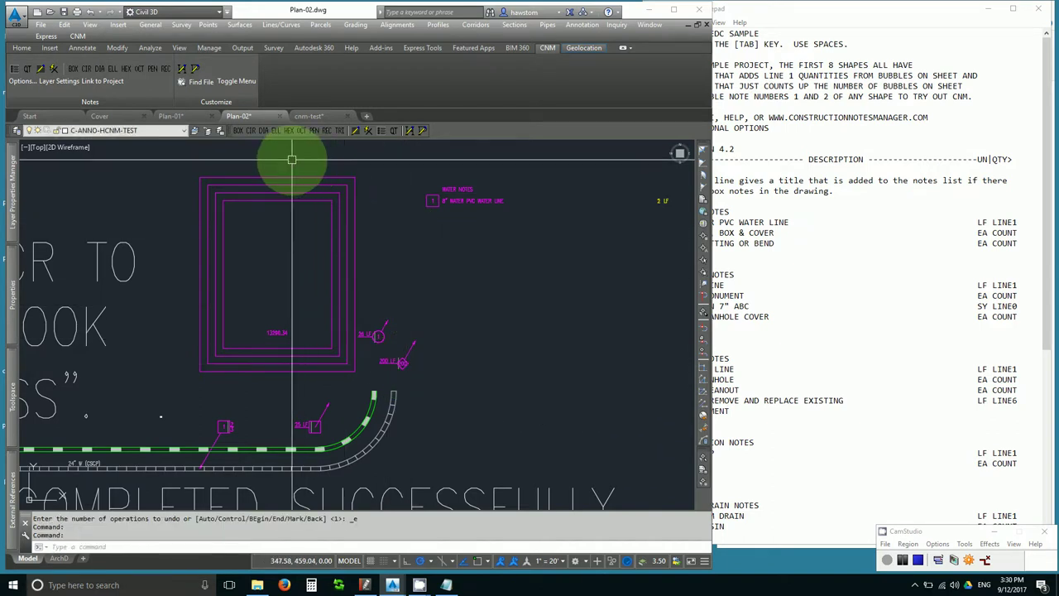
Change the note number of the 200 LF diamond bubble to 1
key(Escape)
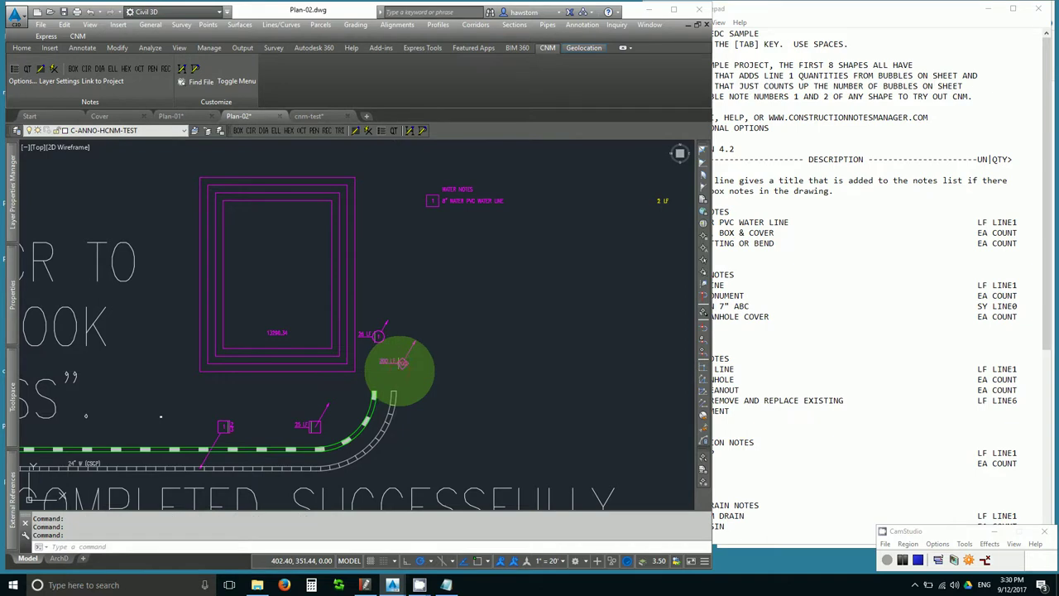
double_click(401, 361)
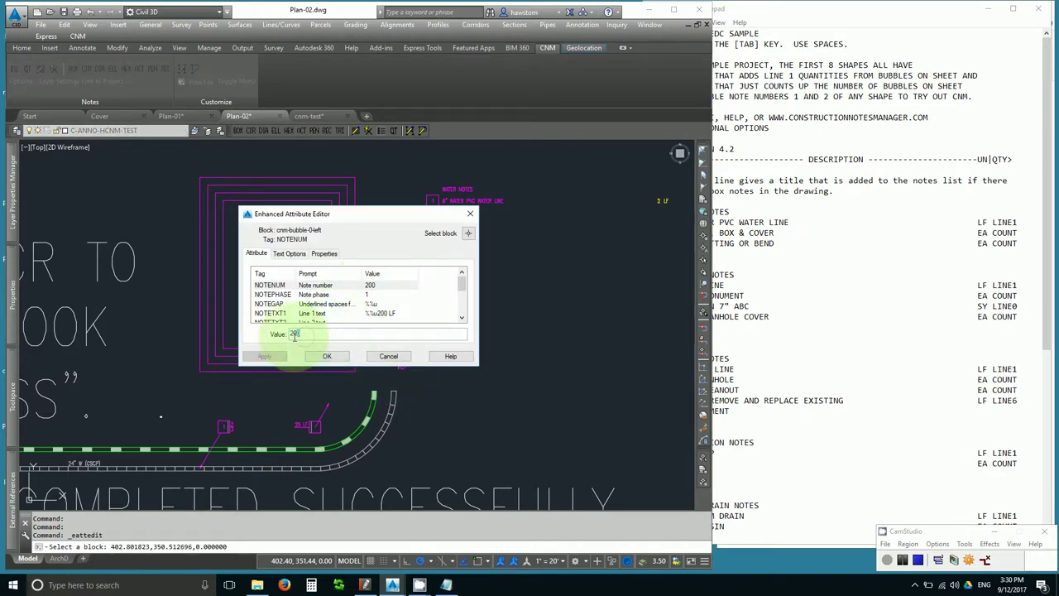
drag(294, 335, 269, 338)
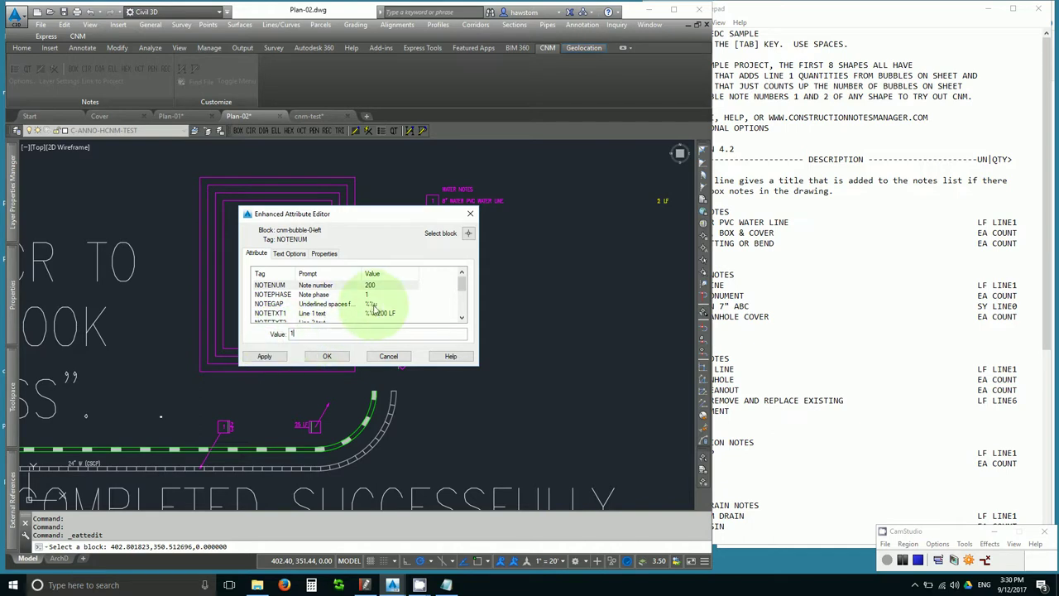
click(327, 356)
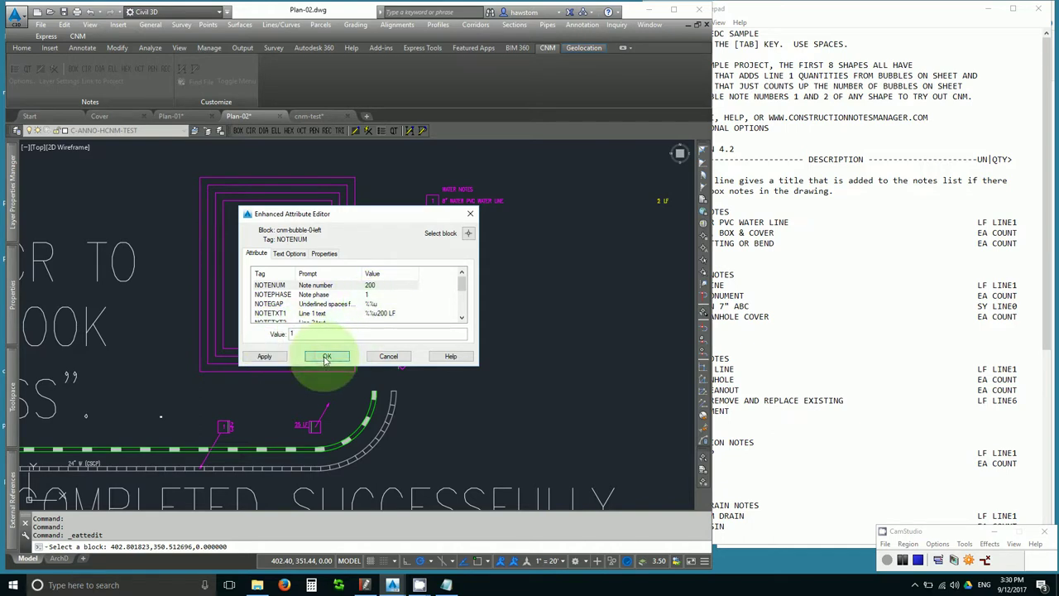
Set the note number of the 25 LF box bubble to 1
double_click(312, 432)
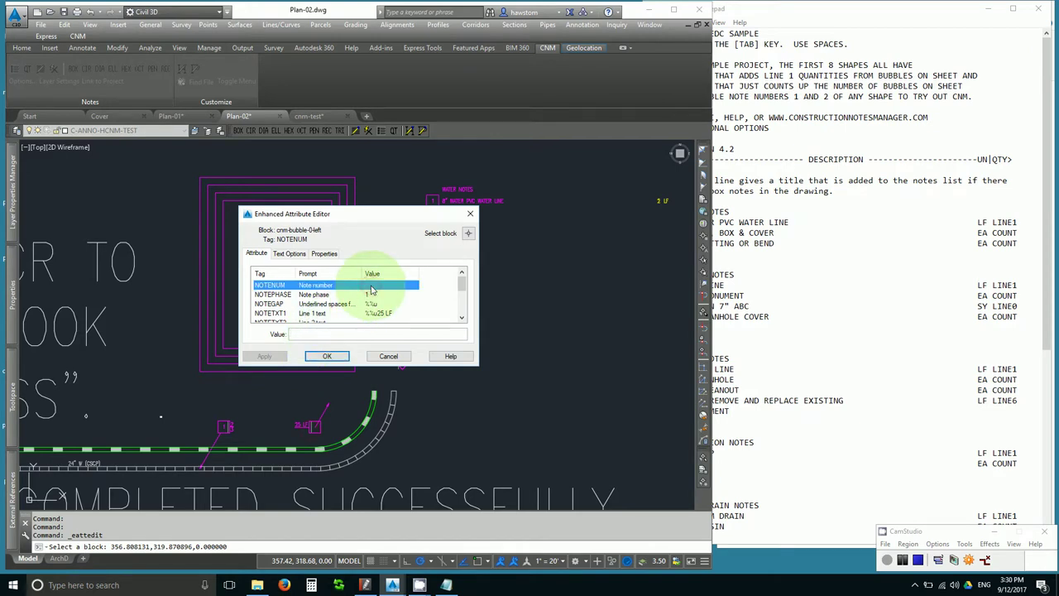
text(1)
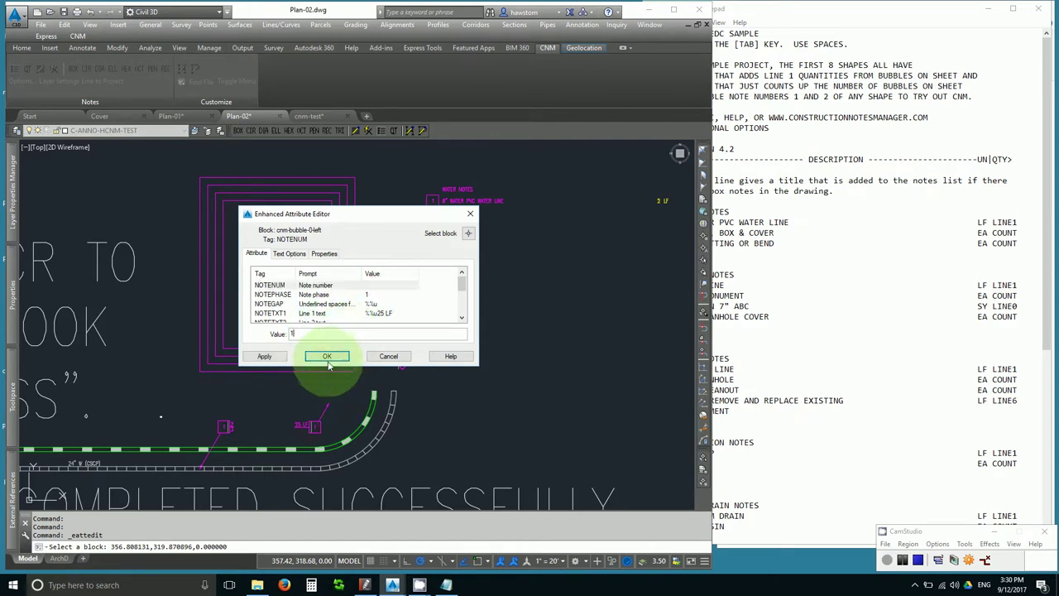
click(327, 357)
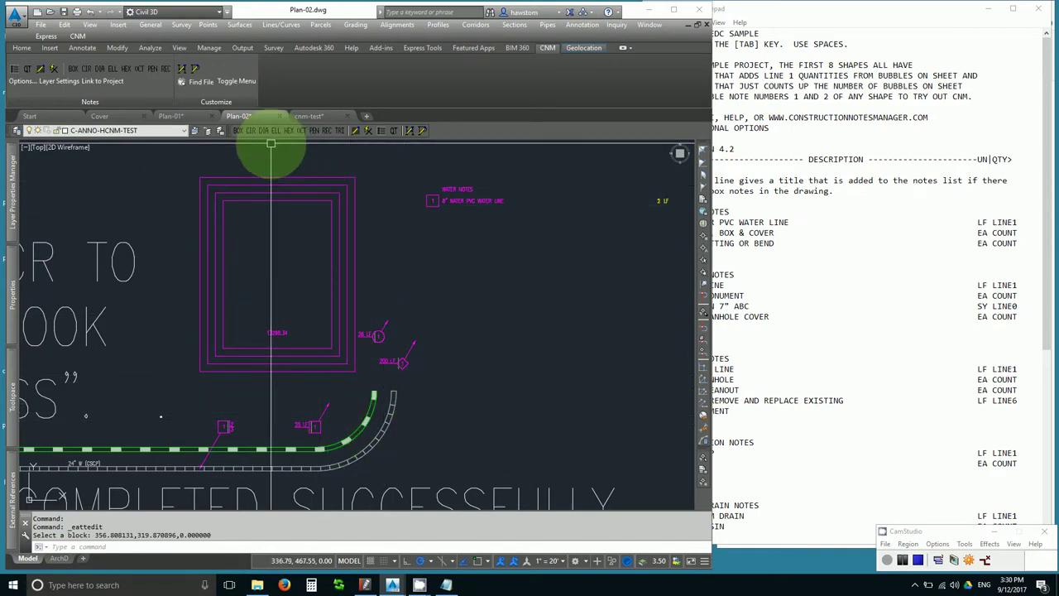
Place a diamond bubble with a leader inside the nested rectangles, with note number 2 and blank line texts
click(264, 132)
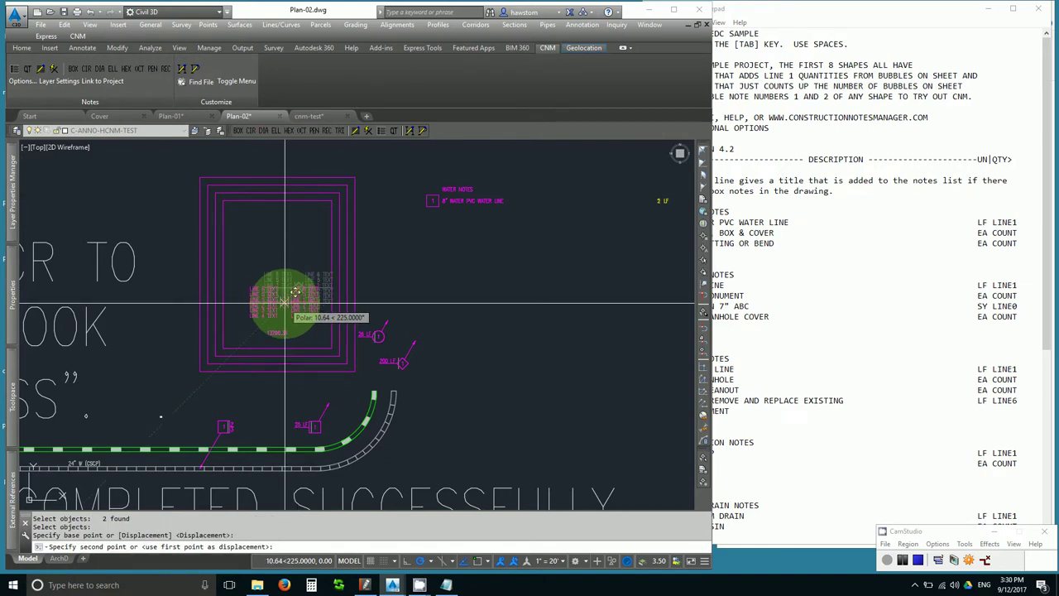
click(285, 303)
text(2)
key(Return)
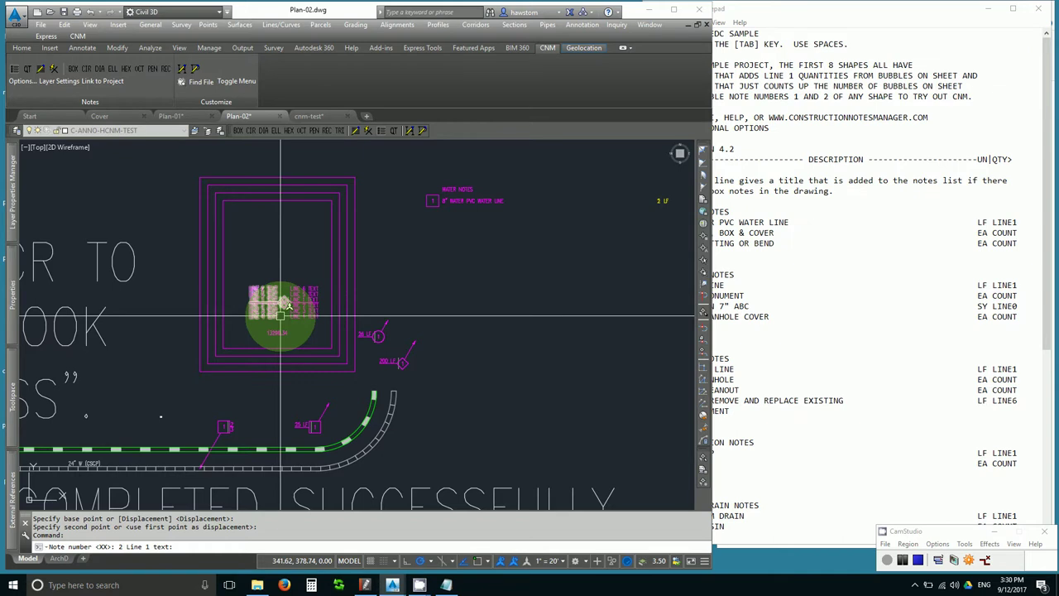
key(Escape)
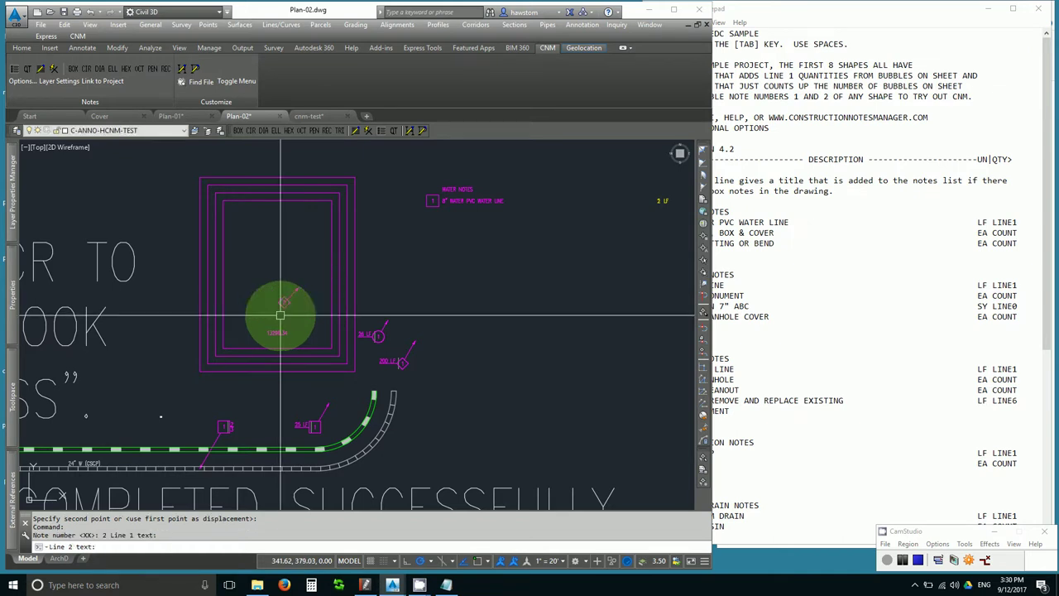
key(Return)
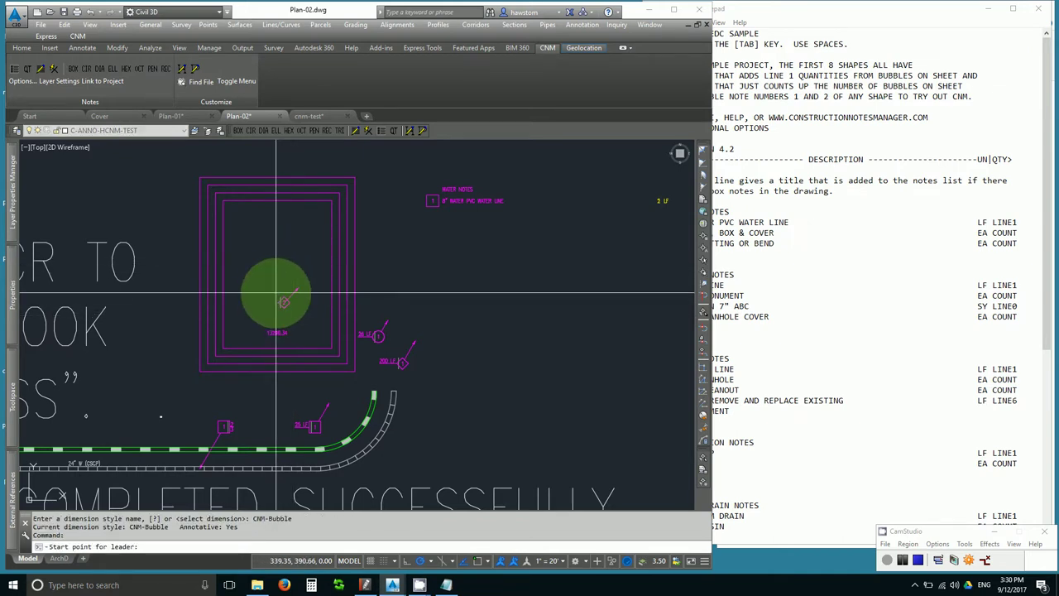
Place another diamond bubble with a leader inside the nested rectangles, above the existing one, with note number 2 and blank line texts
click(286, 280)
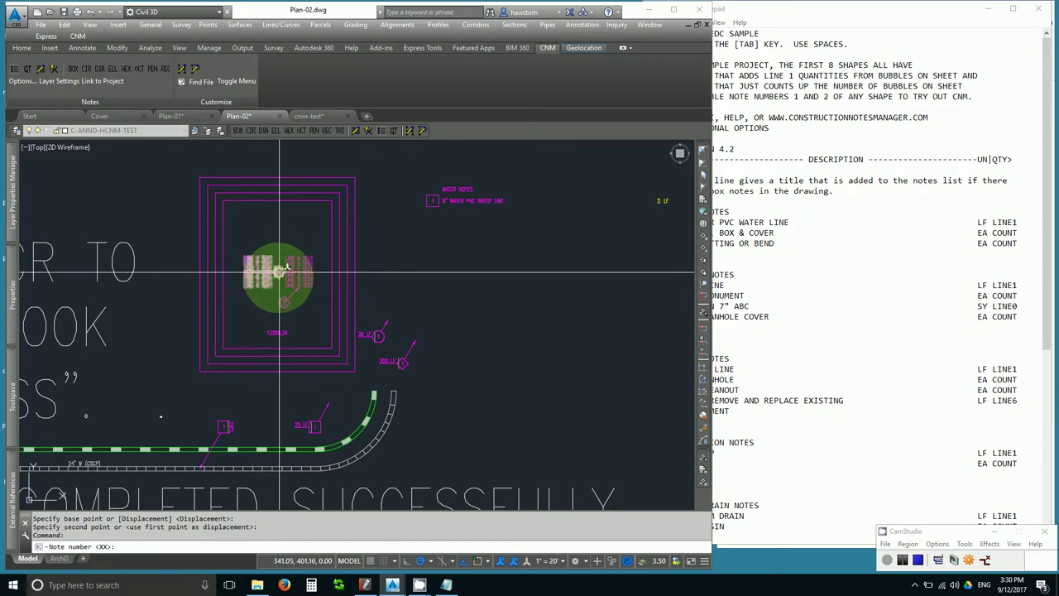
text(2)
key(Return)
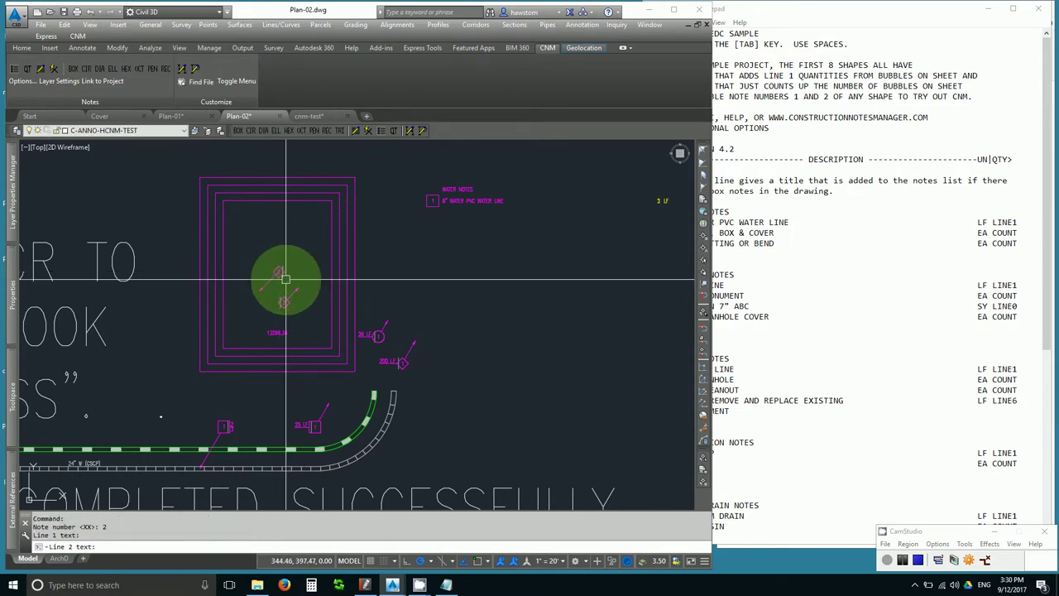
key(Escape)
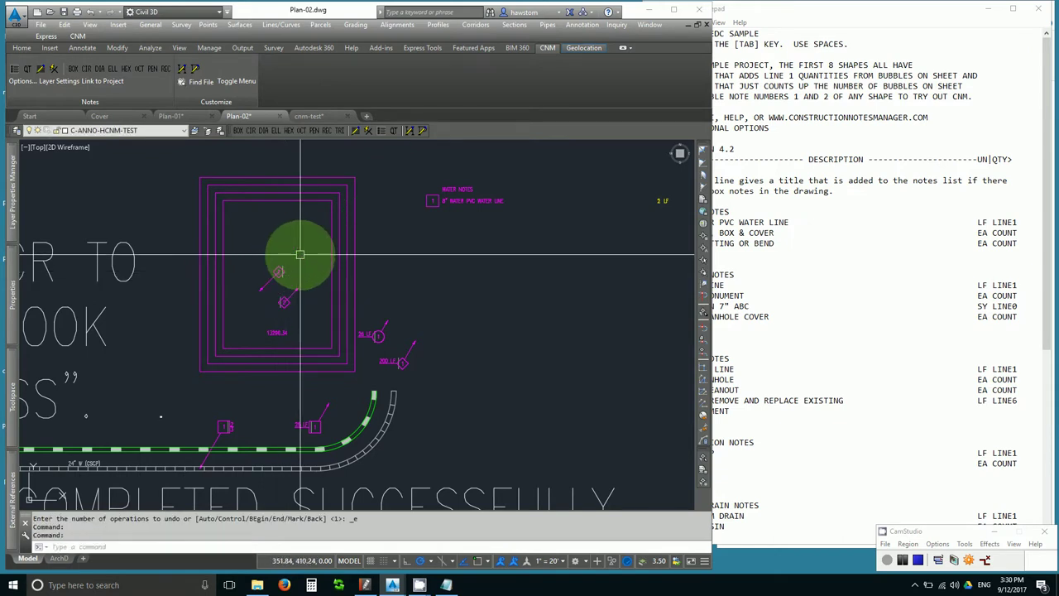
Delete the old water notes list in Plan-02 and insert a regenerated key notes table beside the bubbles, with a maximum of 99 rows
click(383, 133)
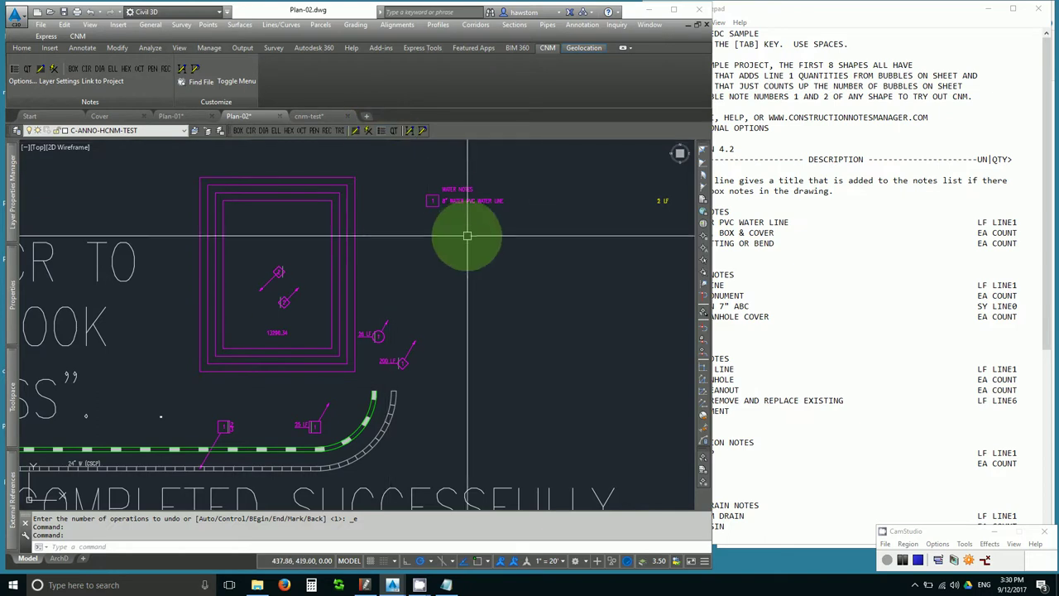
click(369, 134)
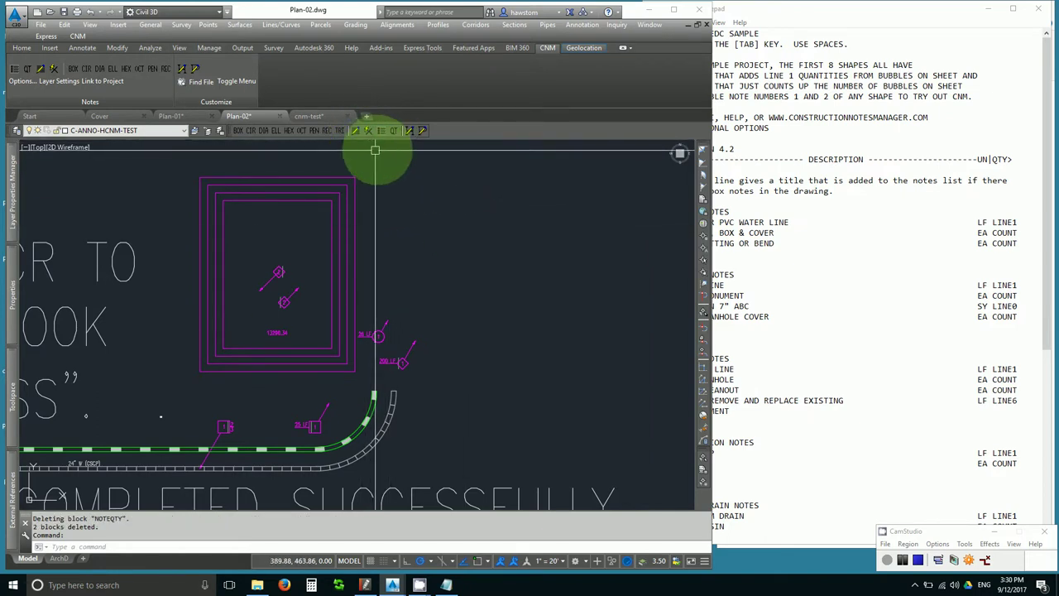
click(382, 132)
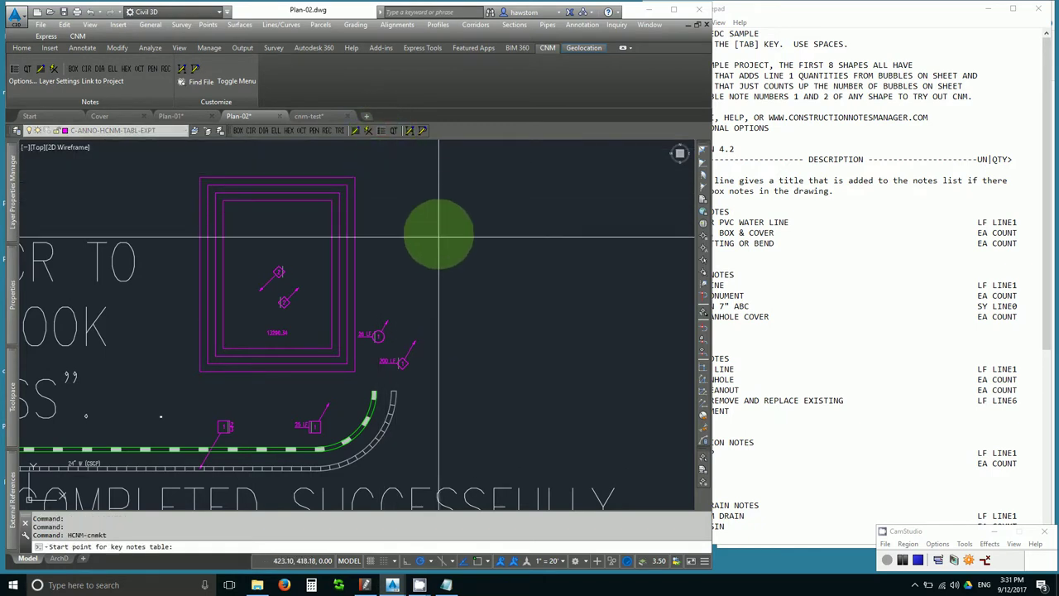
click(433, 330)
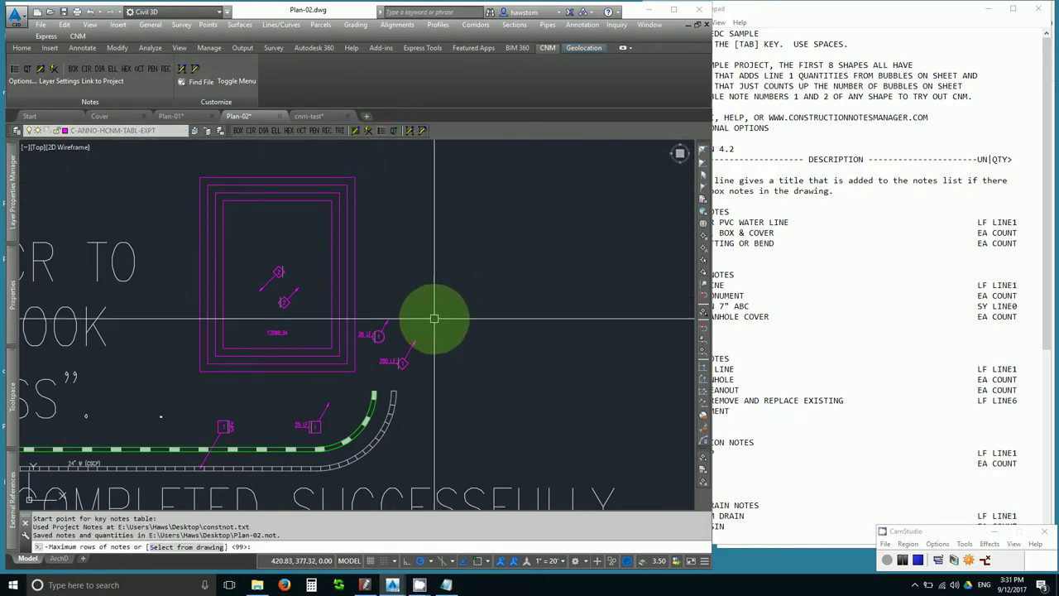
key(Return)
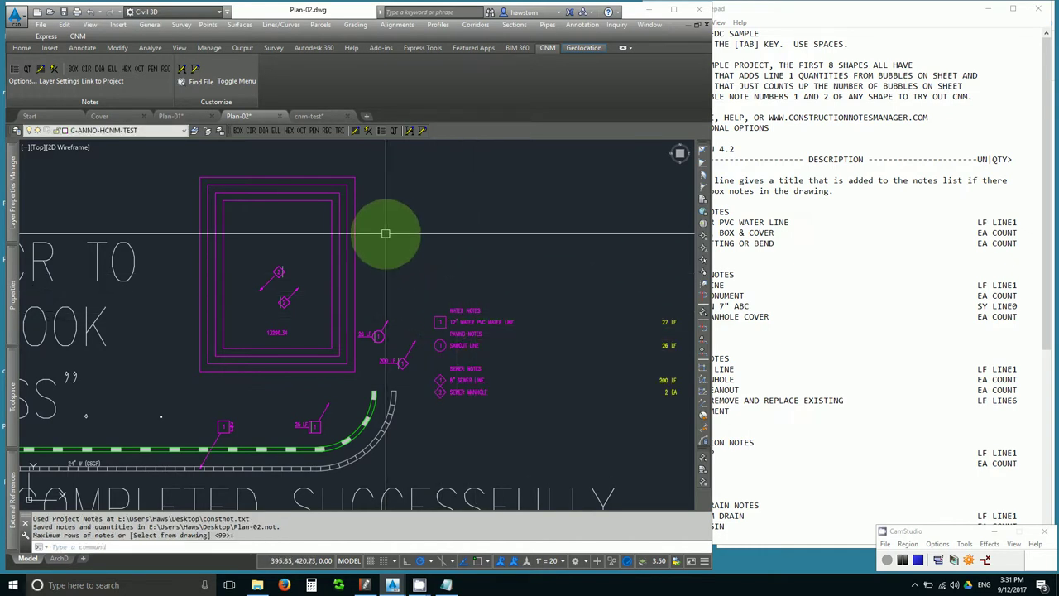
Switch to File Explorer and highlight Plan-01.not and Plan-02.not in the Desktop folder
click(257, 585)
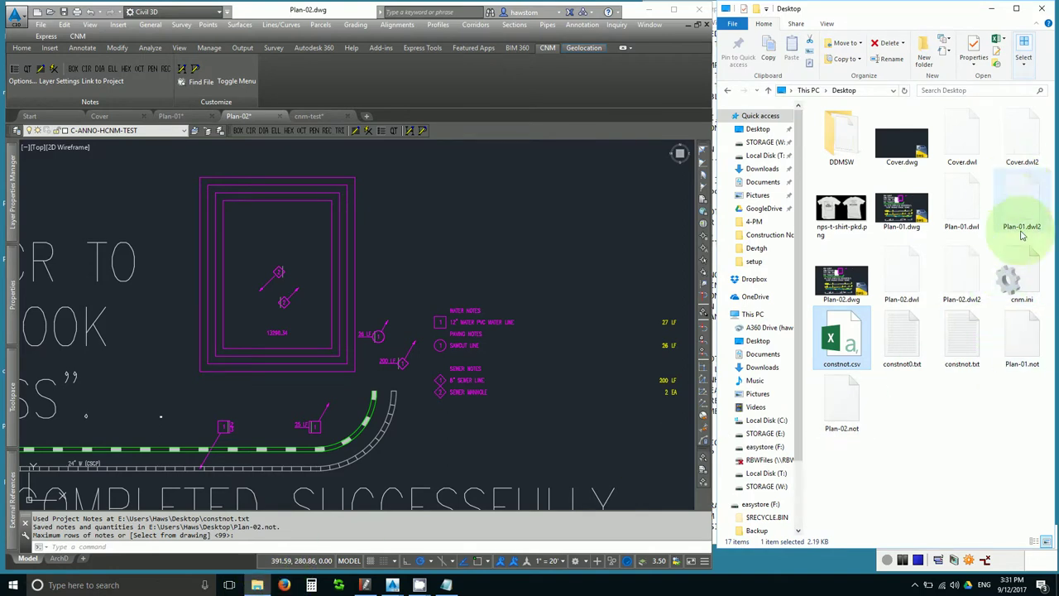
click(1021, 347)
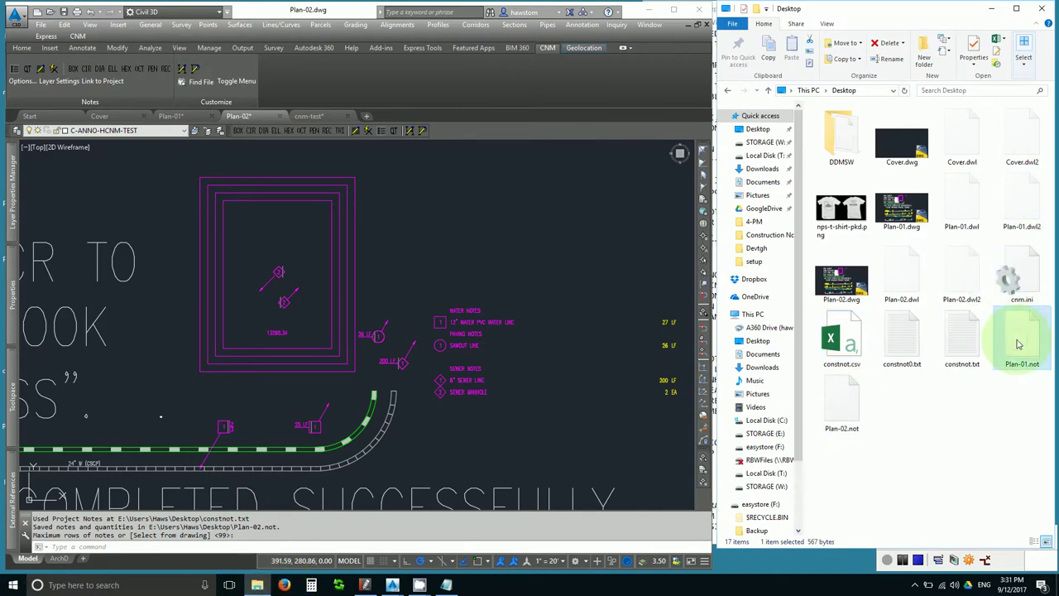
ctrl+click(840, 410)
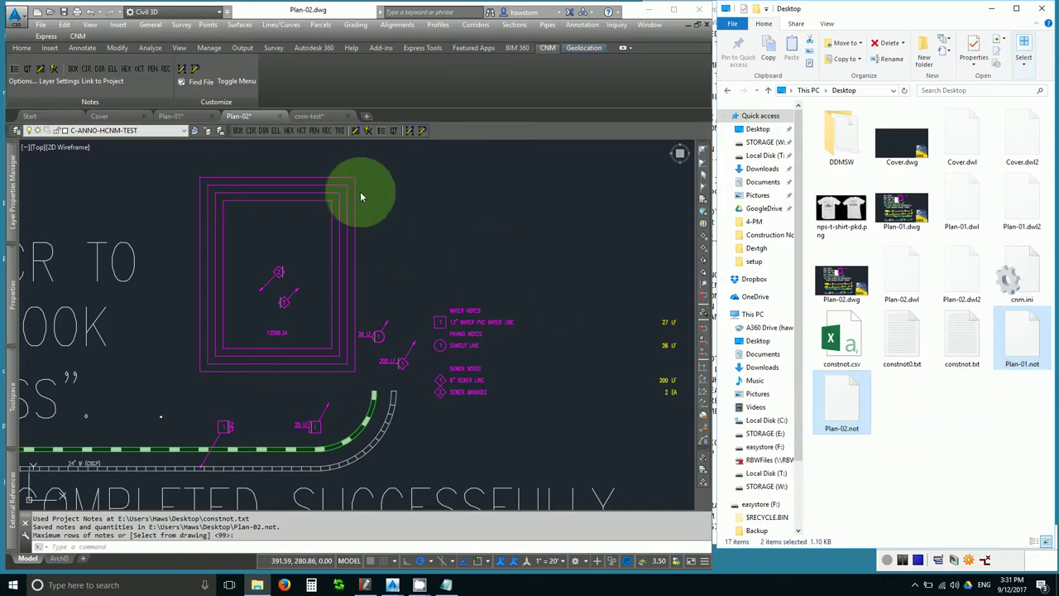
Start a quantity take-off in the Cover drawing, choosing files one at a time, and add Plan-01.not from the Desktop to the tally
click(104, 119)
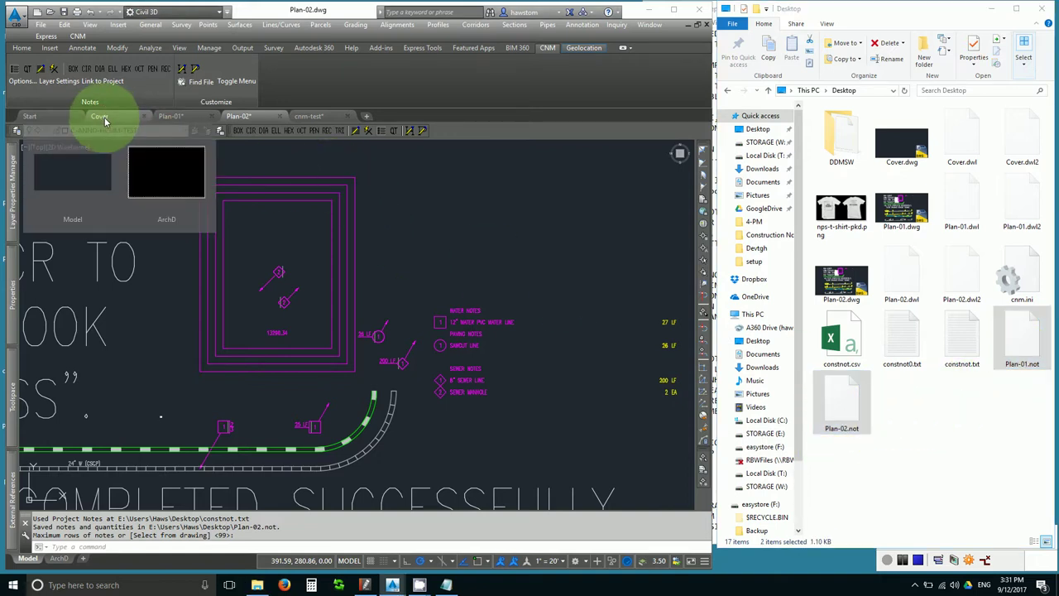
click(103, 117)
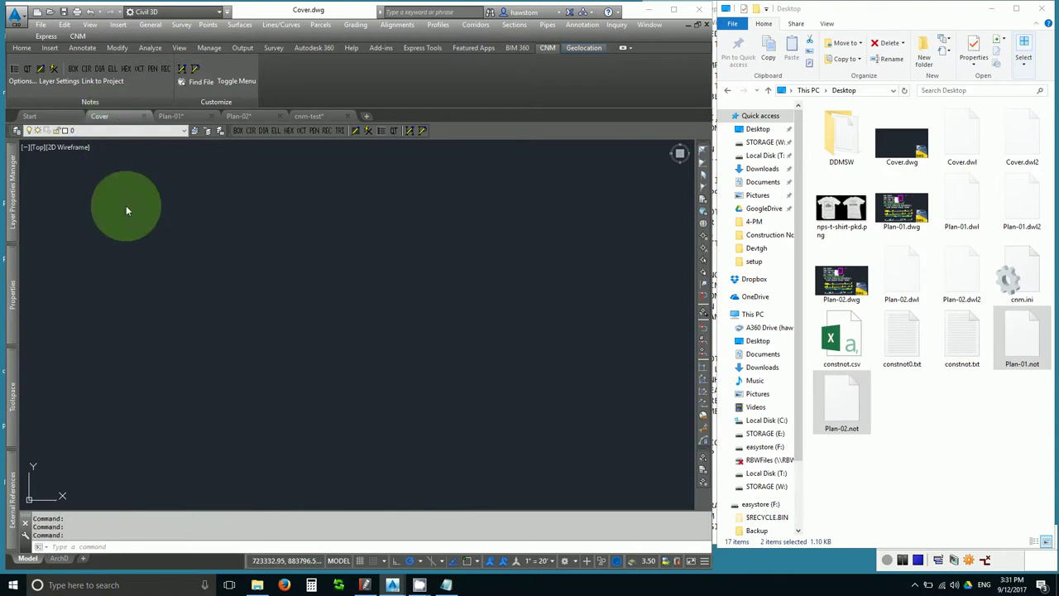
click(394, 133)
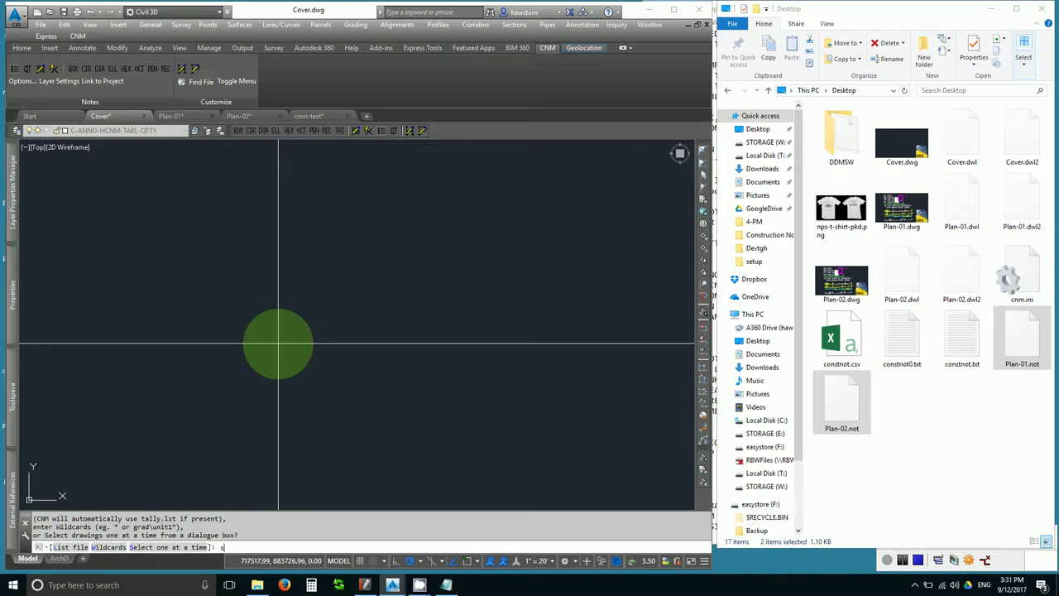
key(Return)
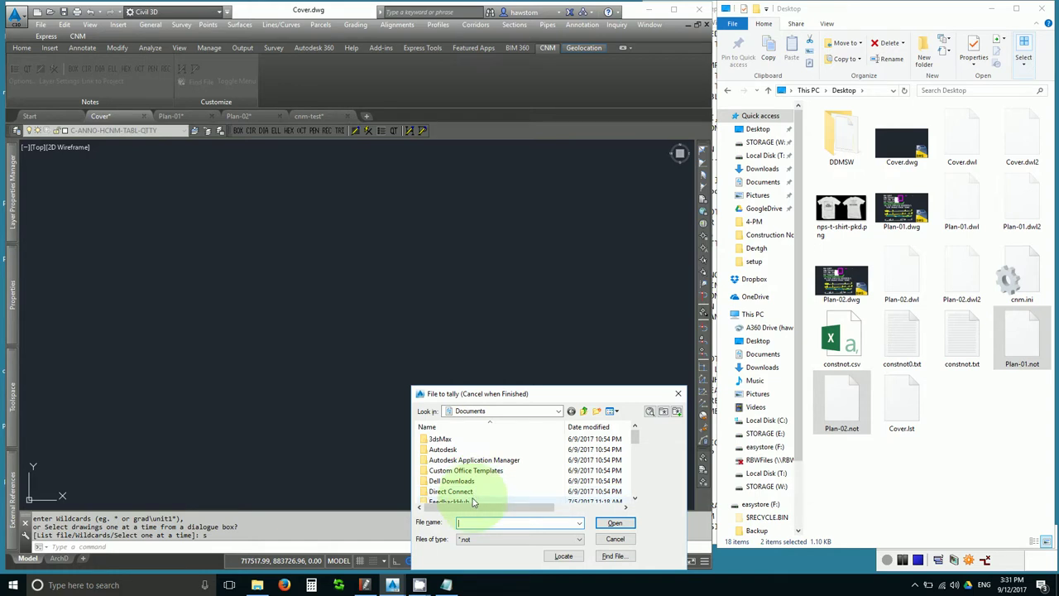
click(559, 411)
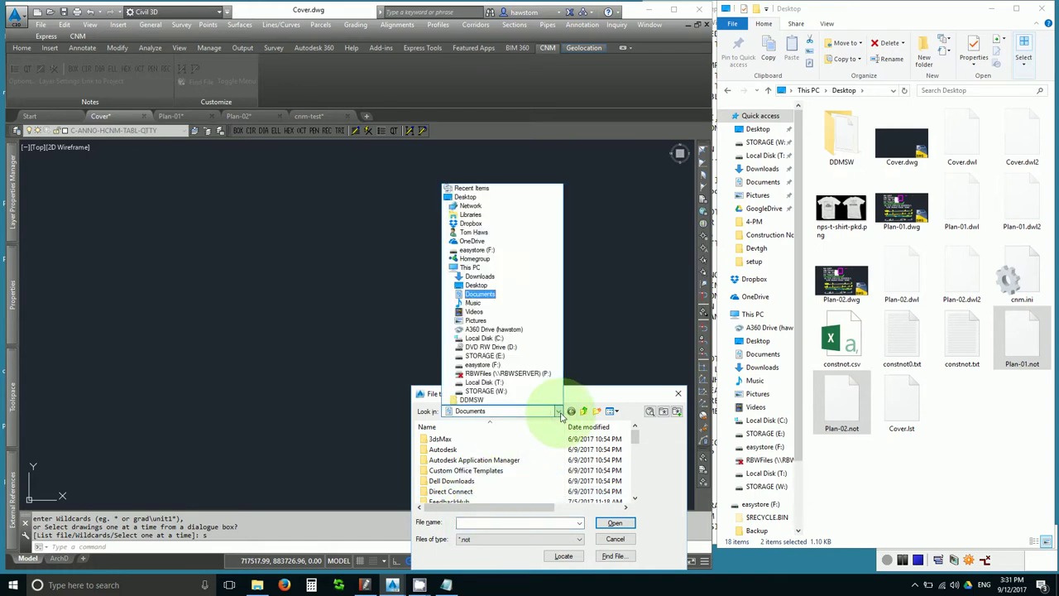
click(461, 290)
click(512, 471)
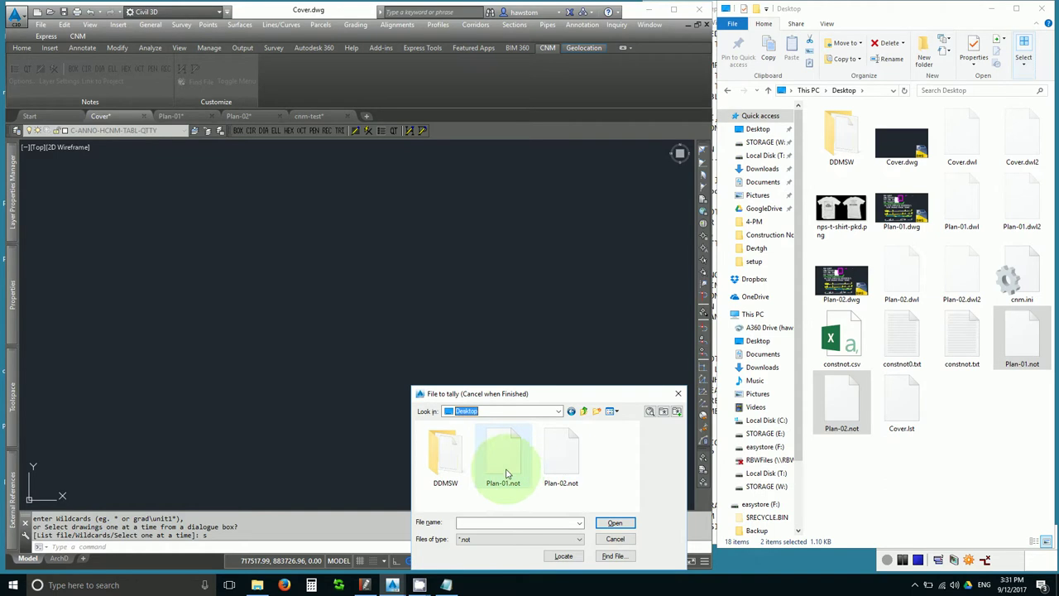
double_click(506, 471)
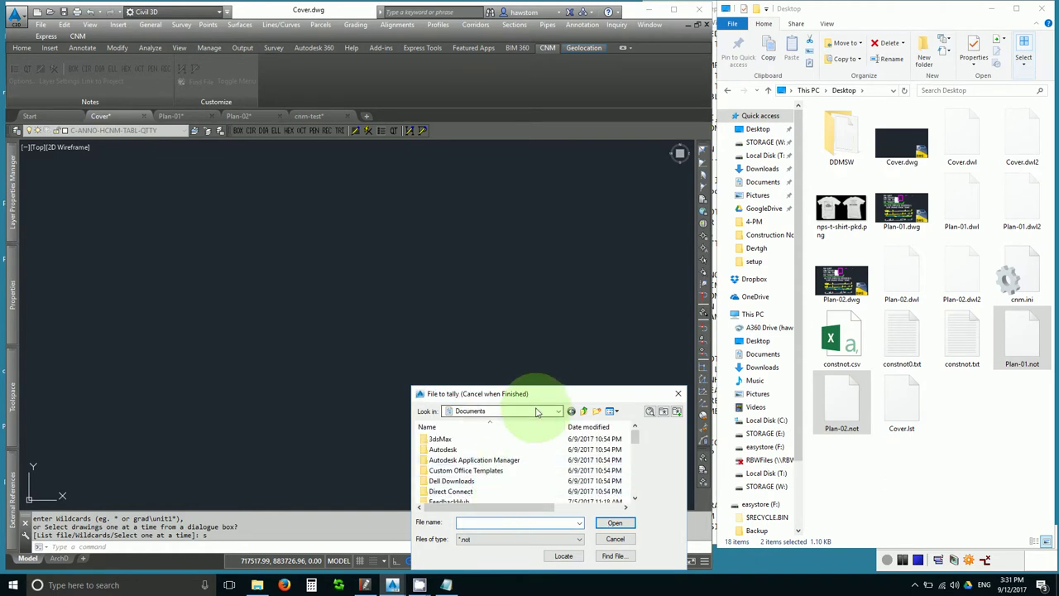
Add Plan-02.not from the Desktop to the tally and finish the file selection
click(558, 412)
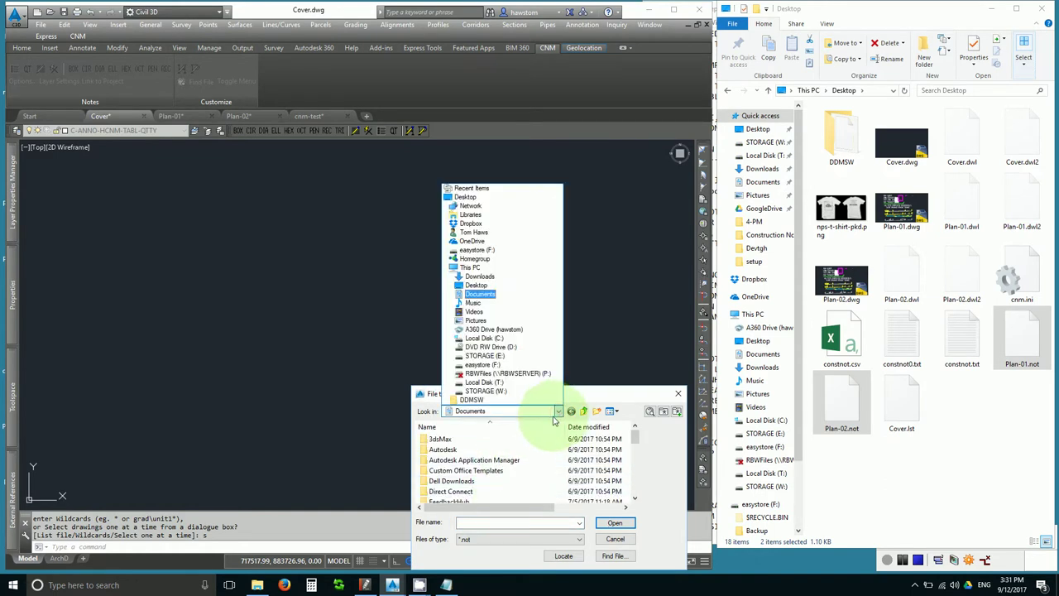
click(478, 285)
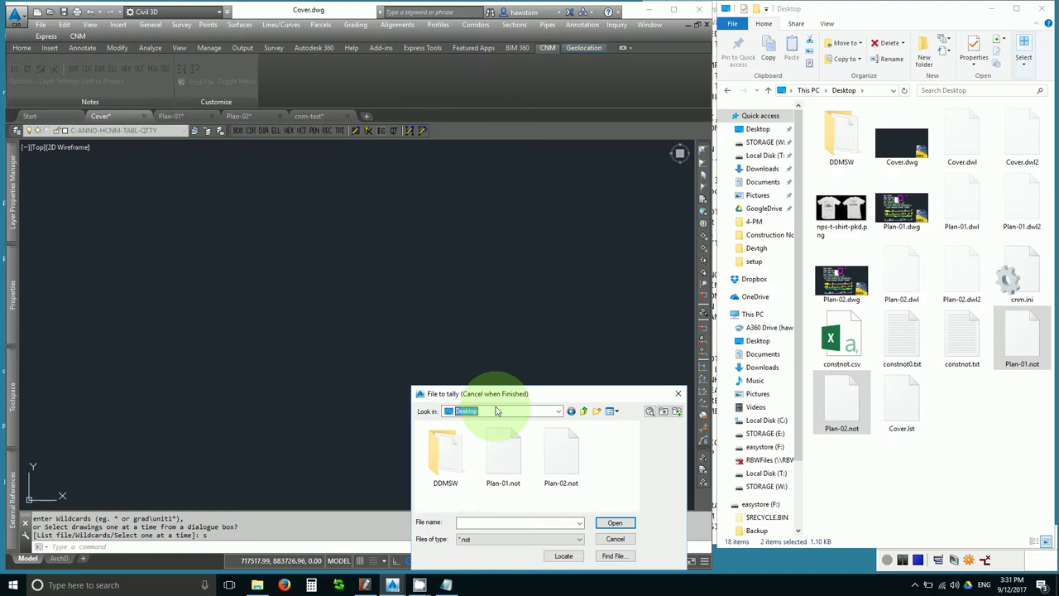
double_click(548, 453)
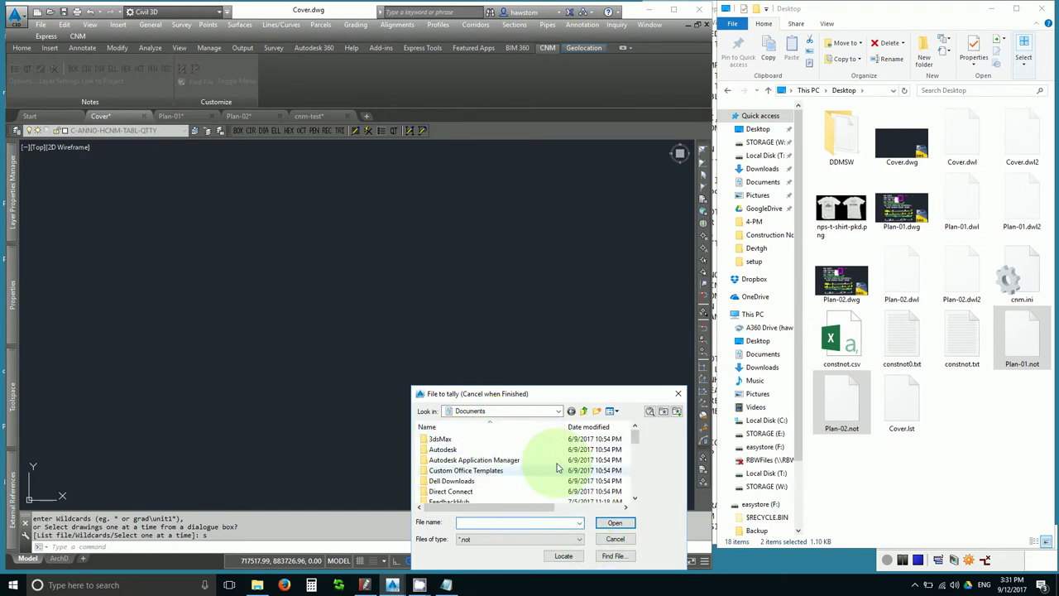
click(615, 540)
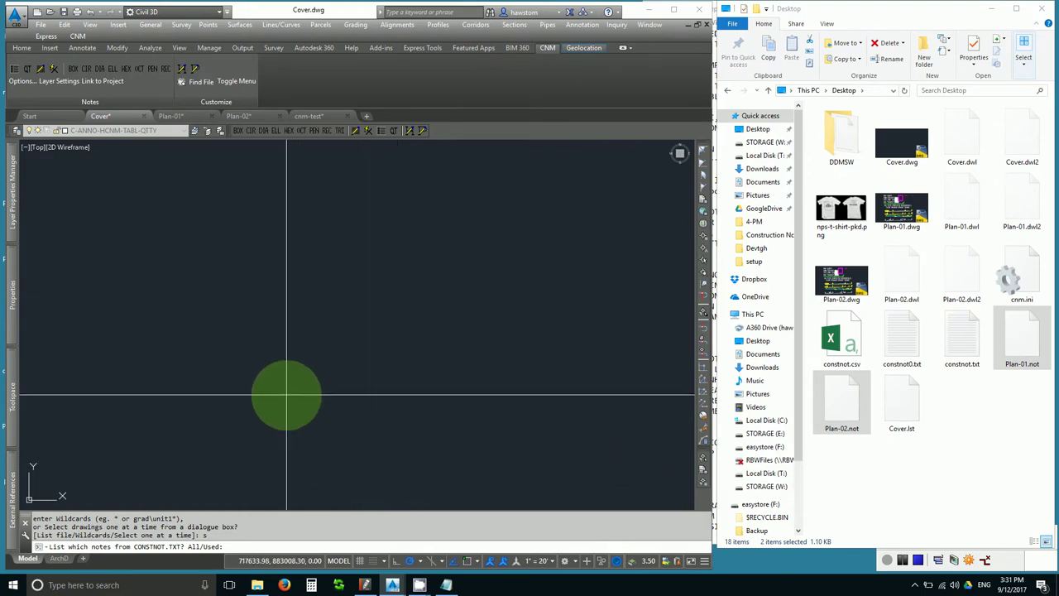
List only the used notes from CONSTNOT.TXT and place the quantity take-off table in the Cover drawing
text(u)
key(Return)
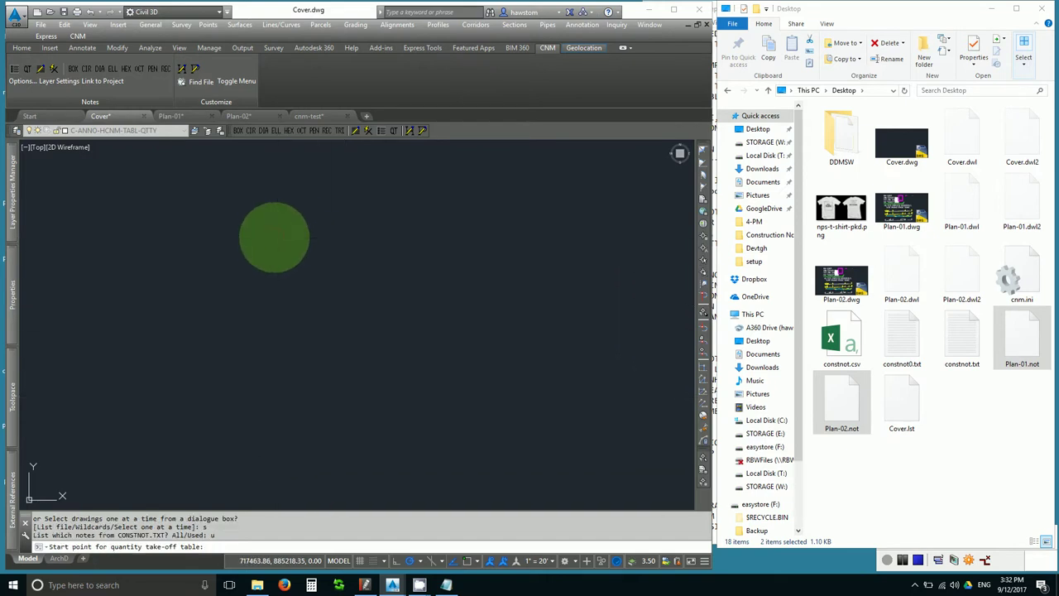
click(275, 239)
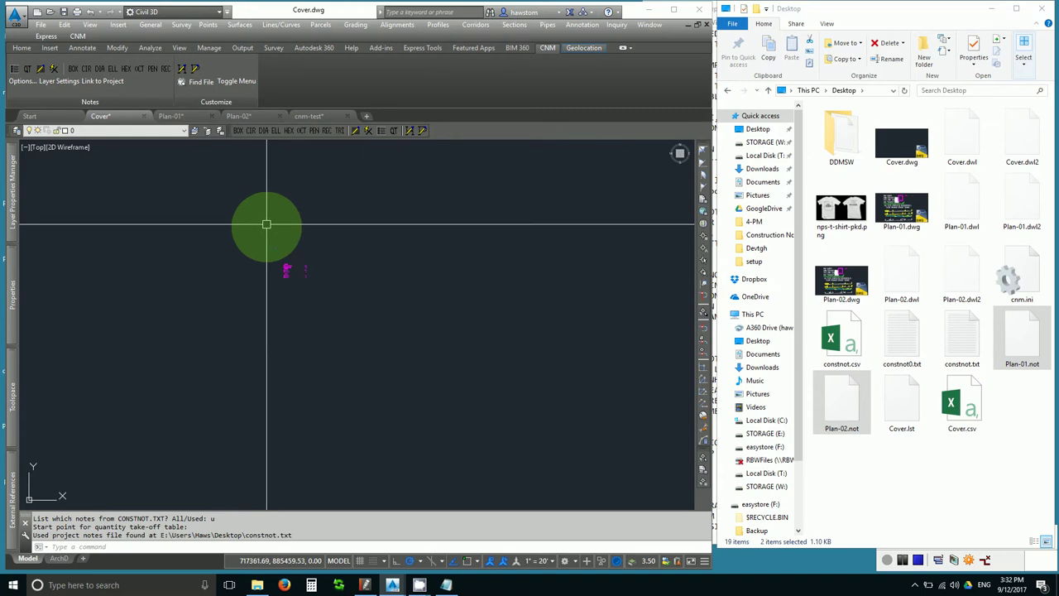
scroll(299, 336, up, 5)
scroll(402, 361, down, 2)
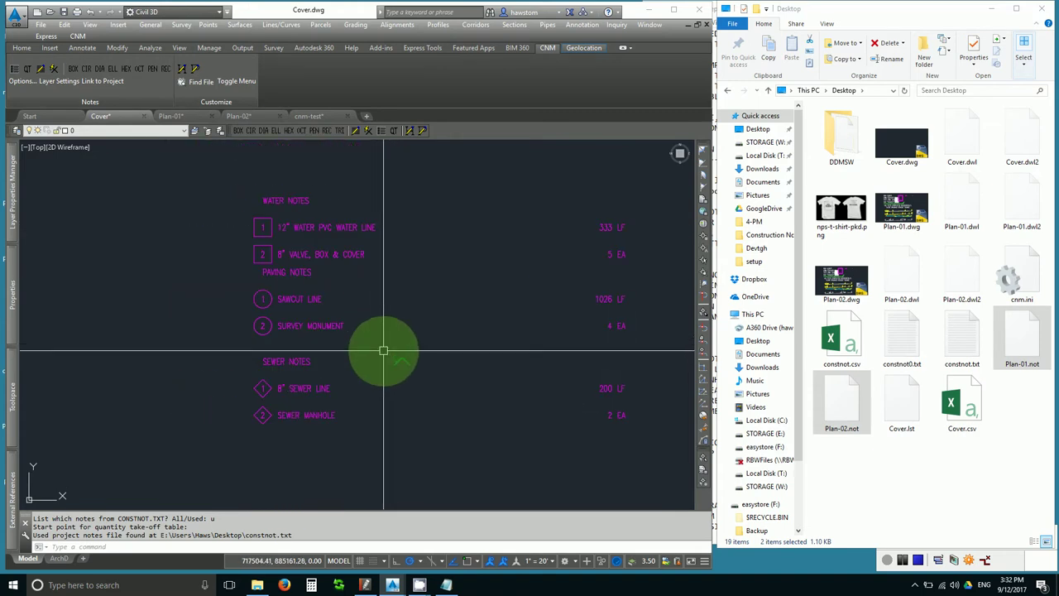
mouse_move(383, 351)
middle_down()
mouse_move(422, 356)
mouse_move(329, 351)
middle_up()
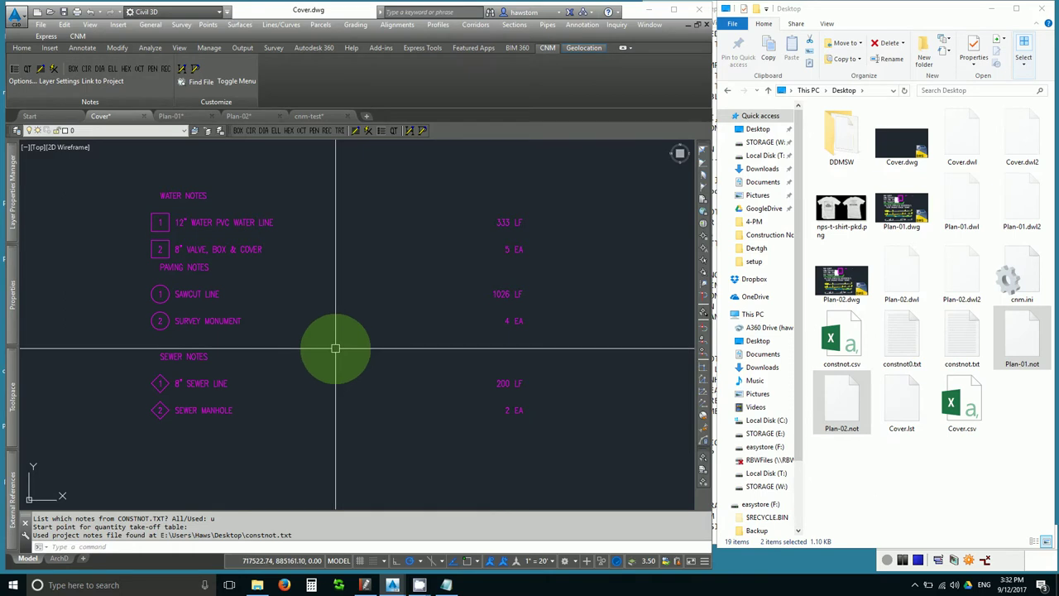
Open Cover.csv from the Desktop in Notepad++ to examine its raw comma-separated quantities, and close it
click(967, 408)
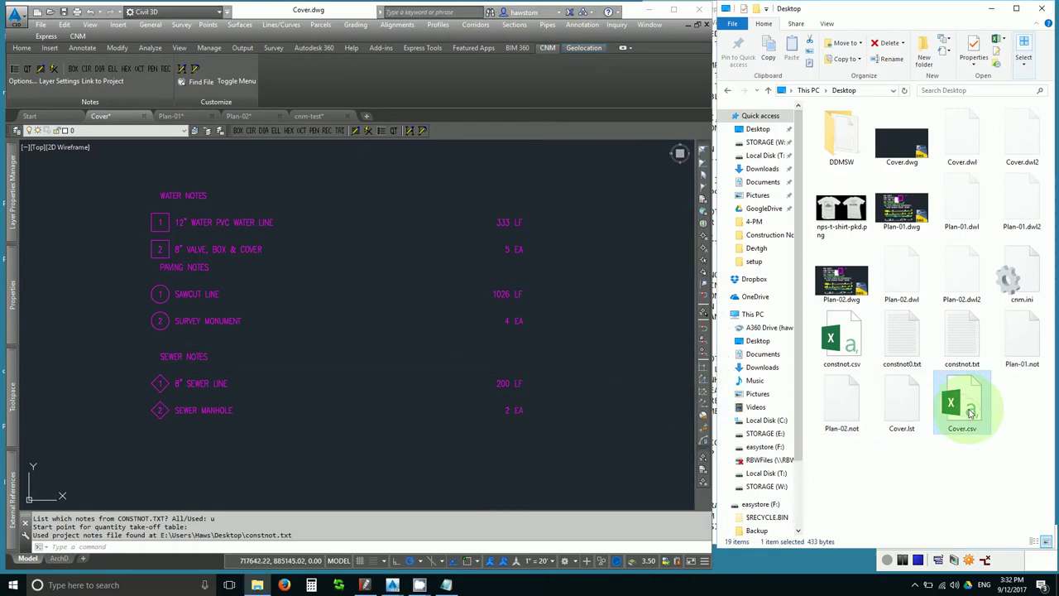
right_click(971, 413)
click(994, 238)
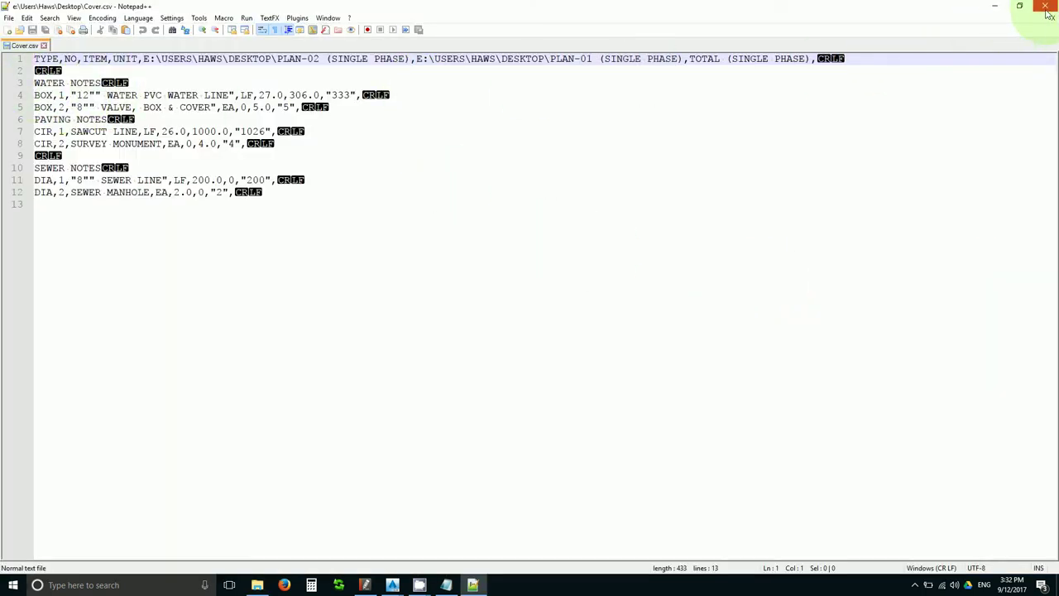
click(1047, 11)
Open Cover.csv in Excel to examine the quantities per sheet and the totals, and close the workbook
right_click(960, 393)
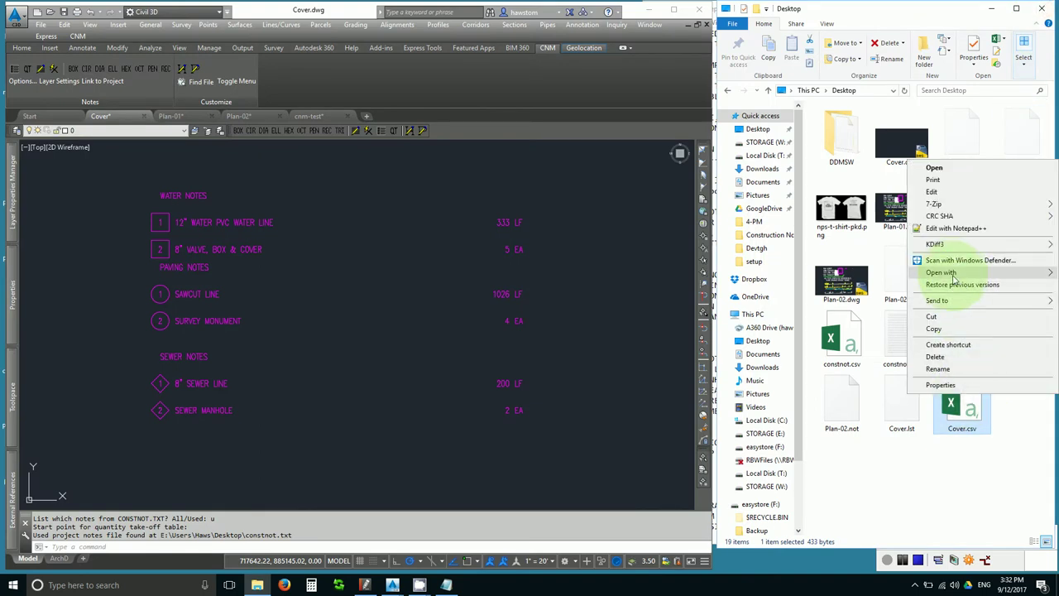
mouse_move(940, 273)
click(827, 273)
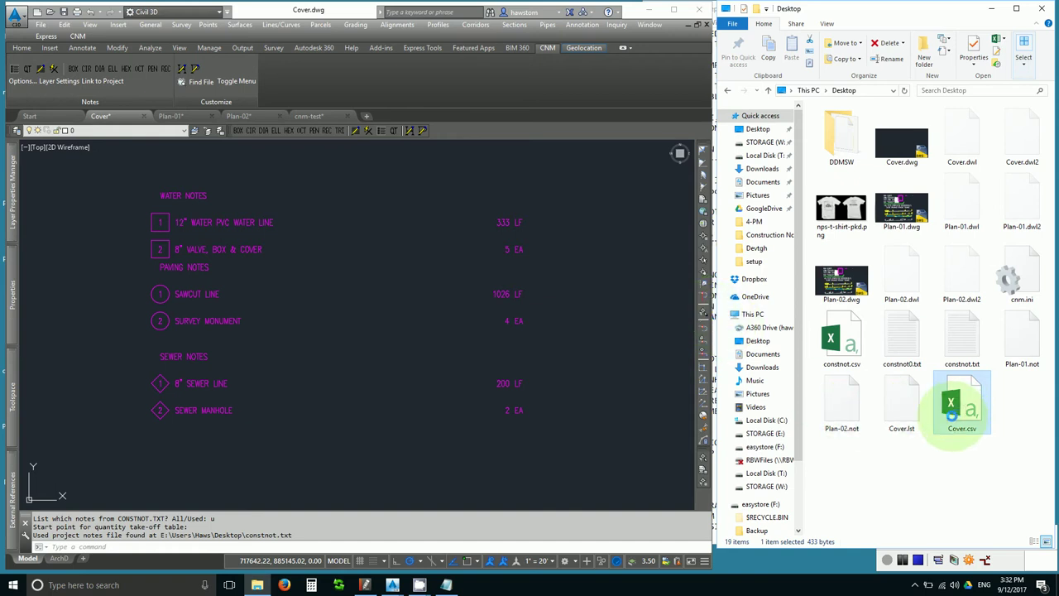
double_click(954, 418)
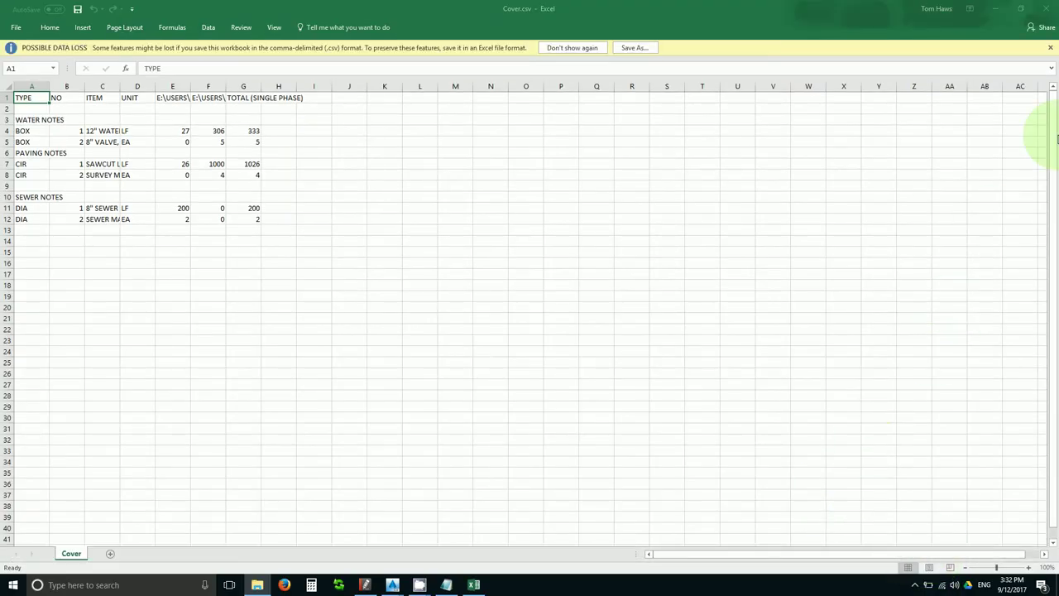
click(1043, 9)
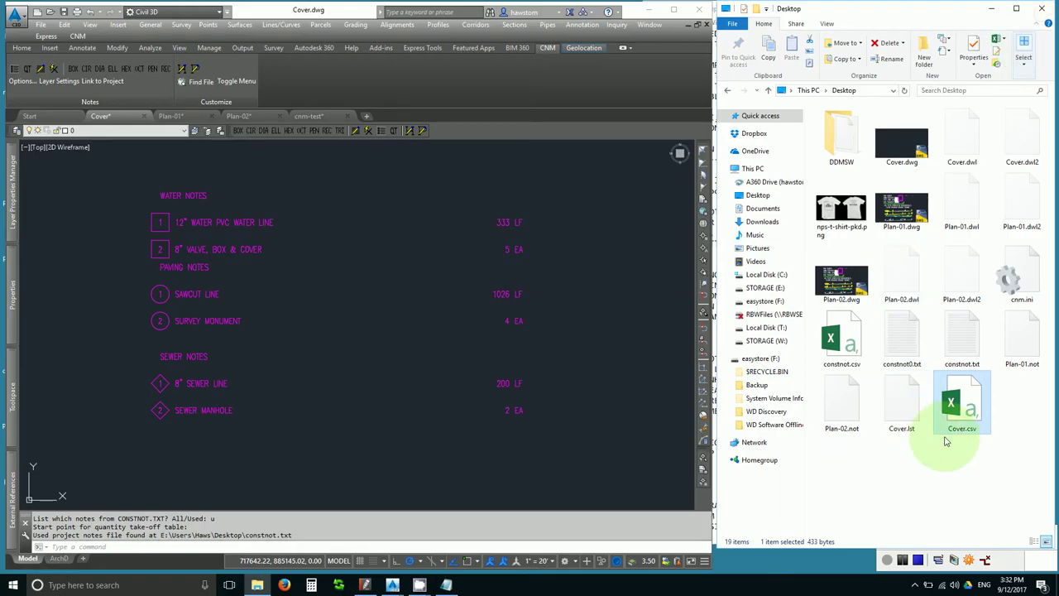
click(901, 563)
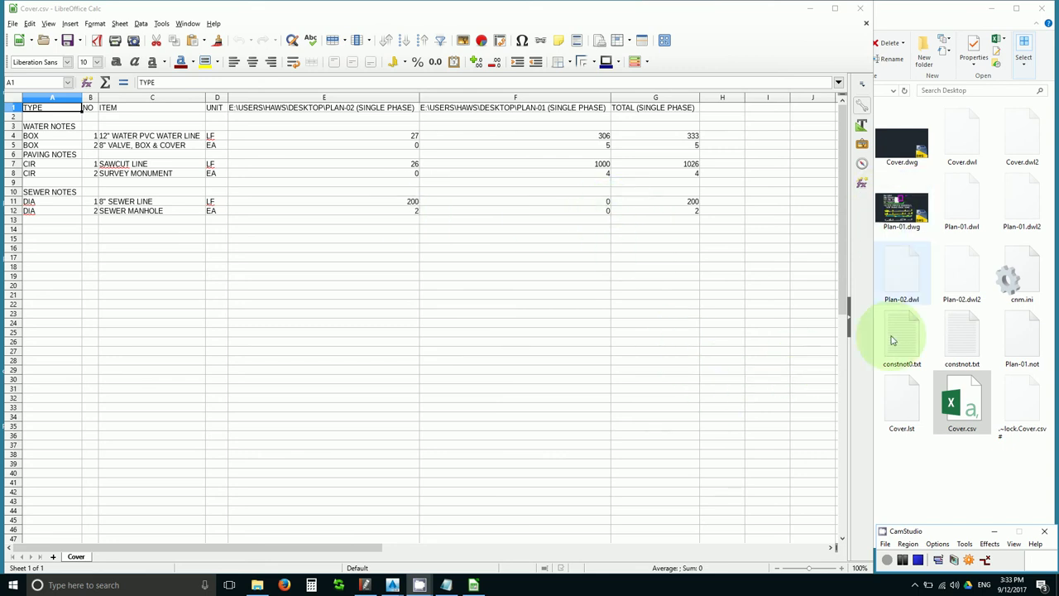
click(903, 560)
click(887, 560)
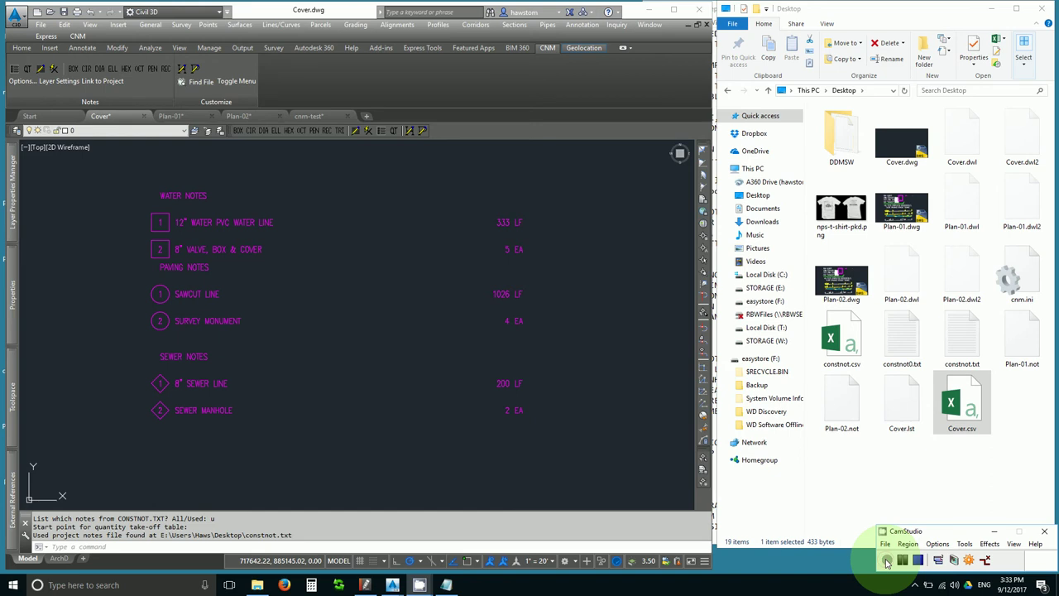